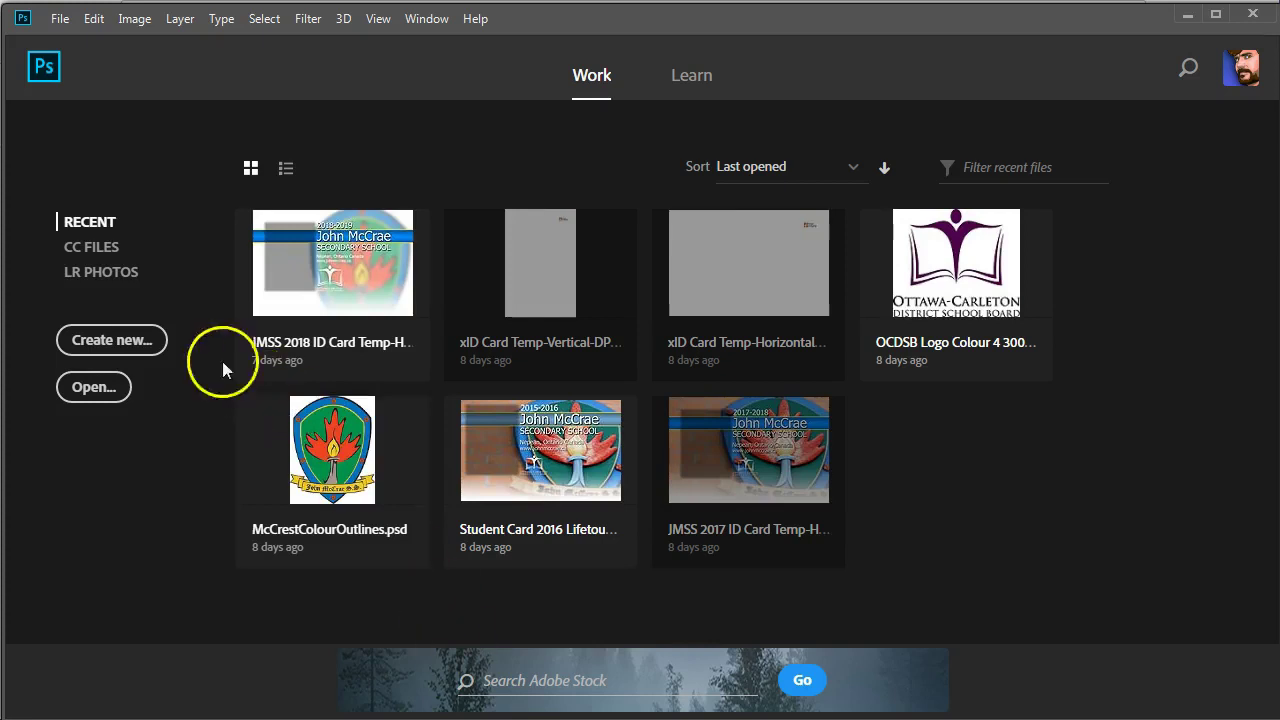
Step: Create a new 500 by 500 pixel document at 90 pixels/inch in RGB color with a white background
click(86, 338)
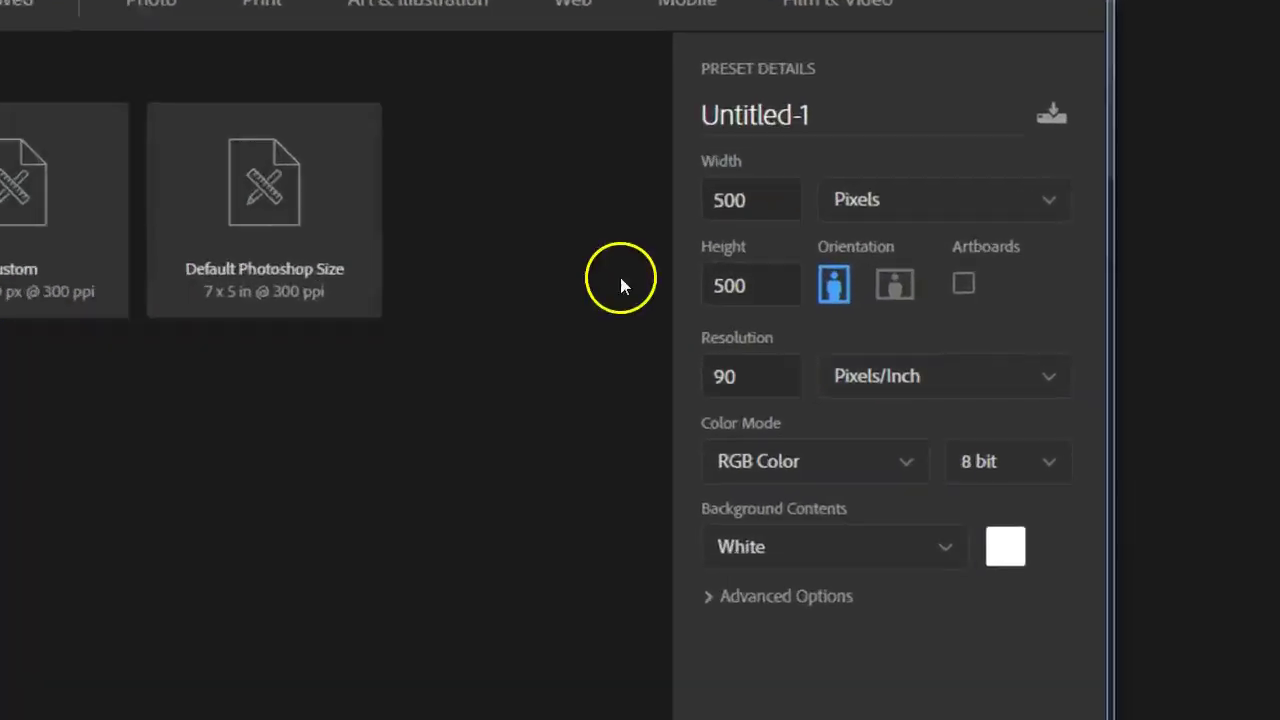
double_click(577, 147)
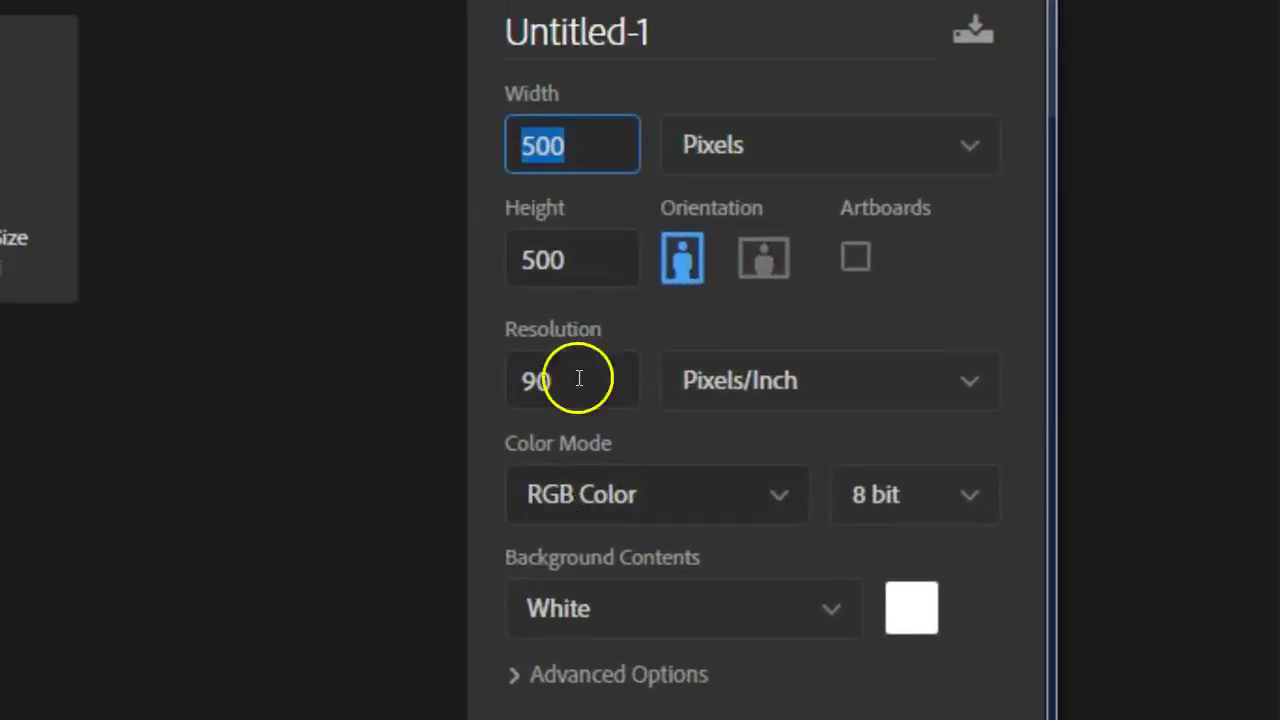
double_click(598, 257)
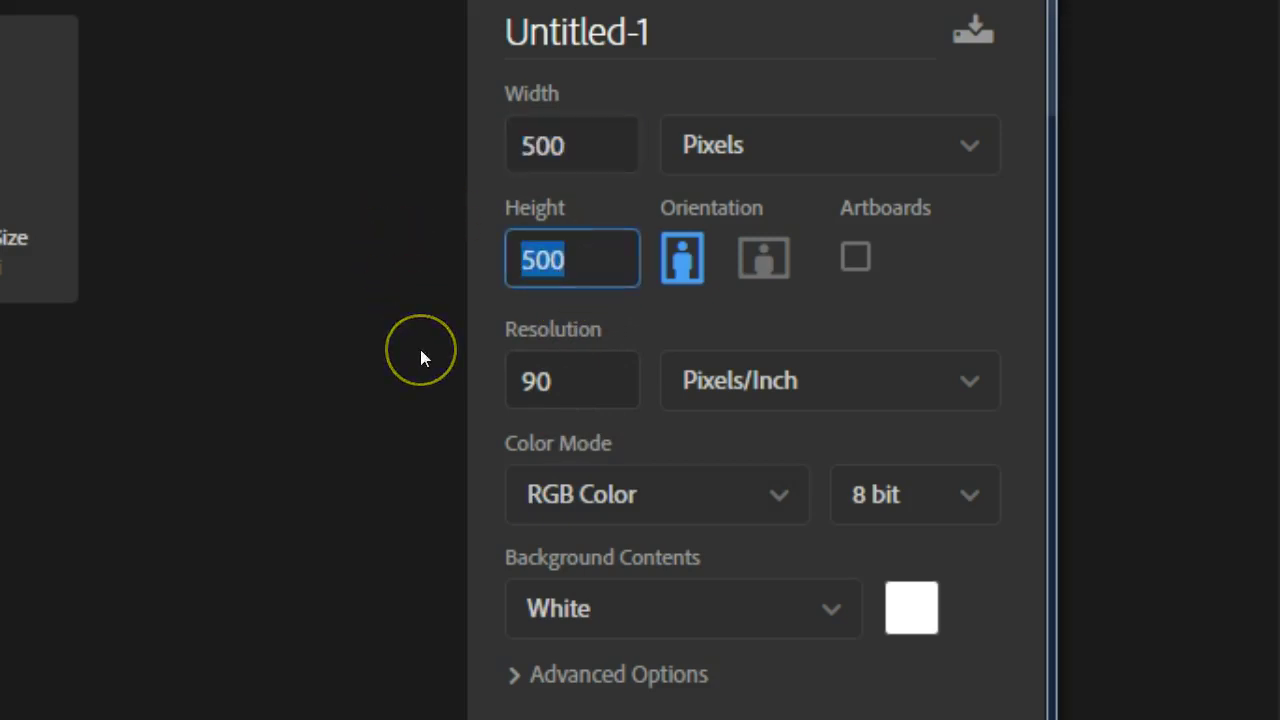
click(729, 160)
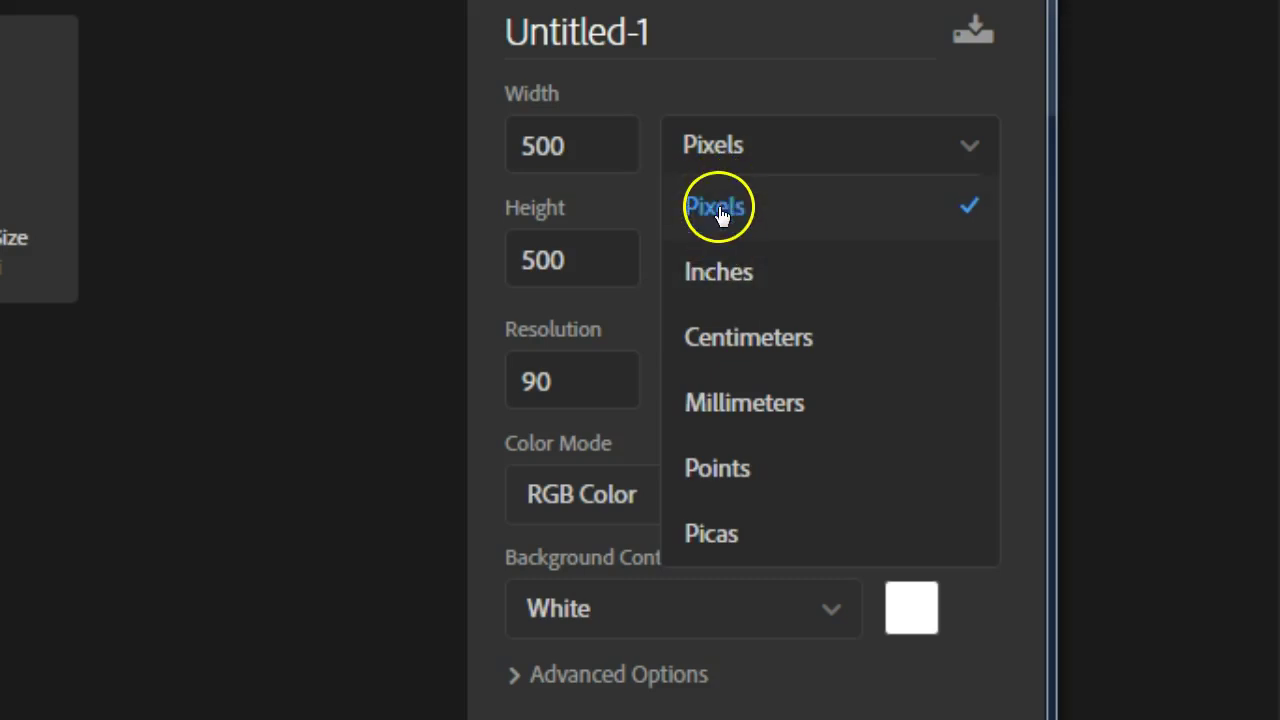
click(718, 206)
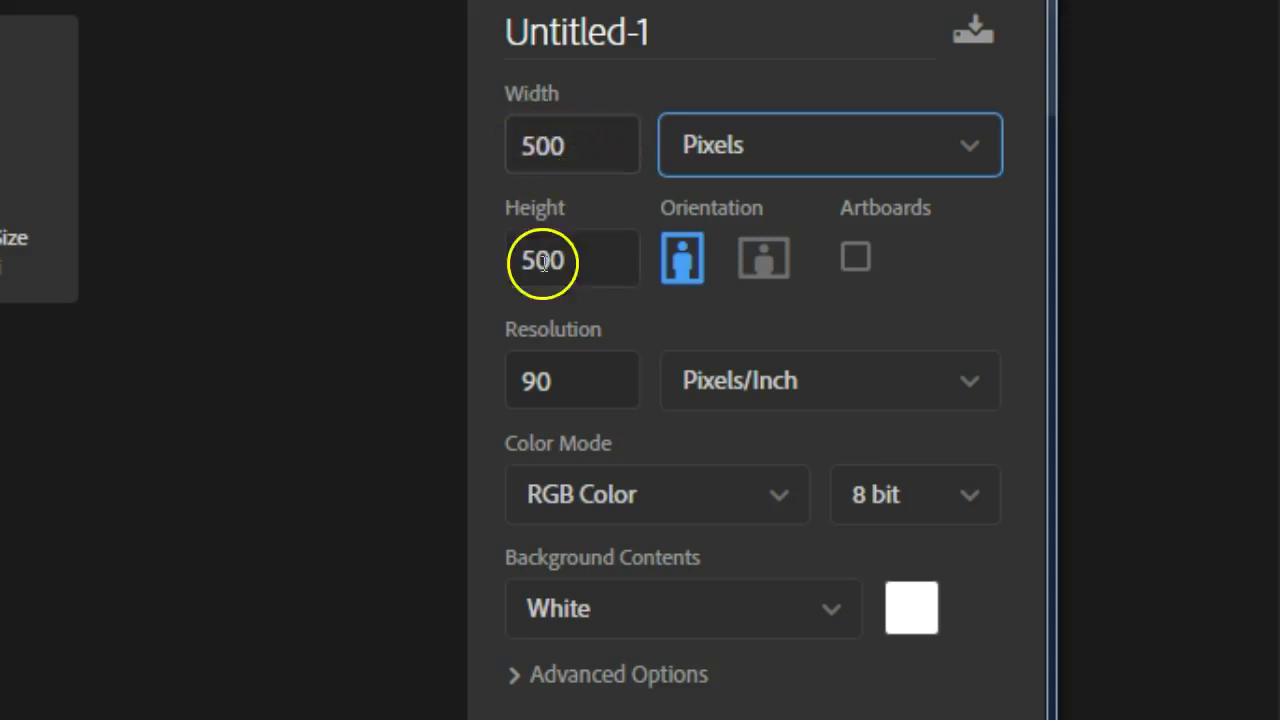
drag(573, 367, 499, 510)
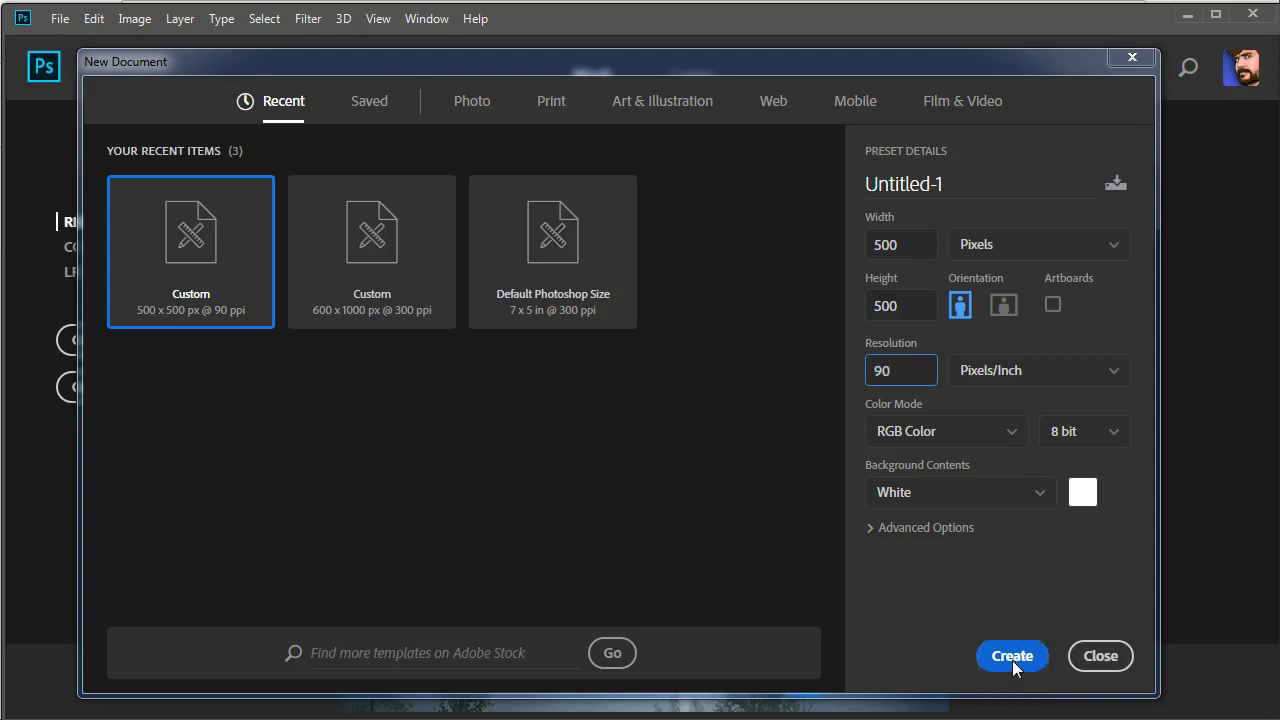
click(1012, 657)
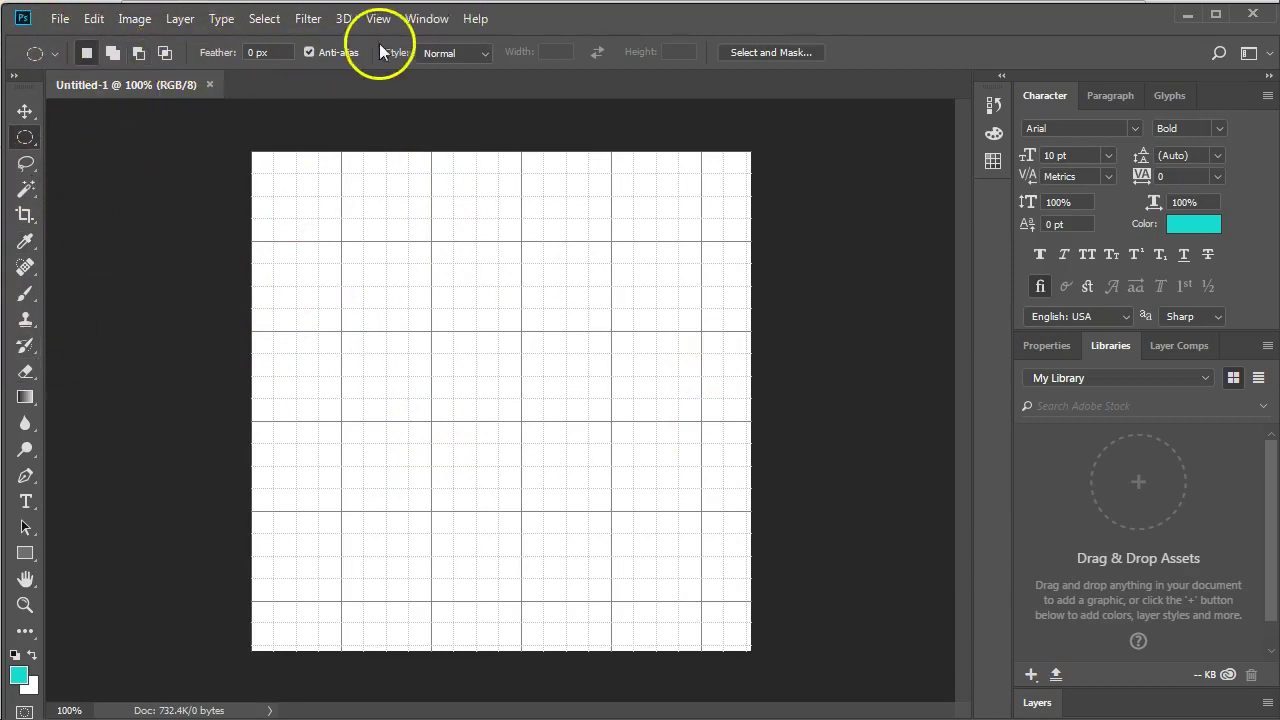
Step: Switch to the Rectangular Marquee tool
right_click(28, 136)
click(74, 136)
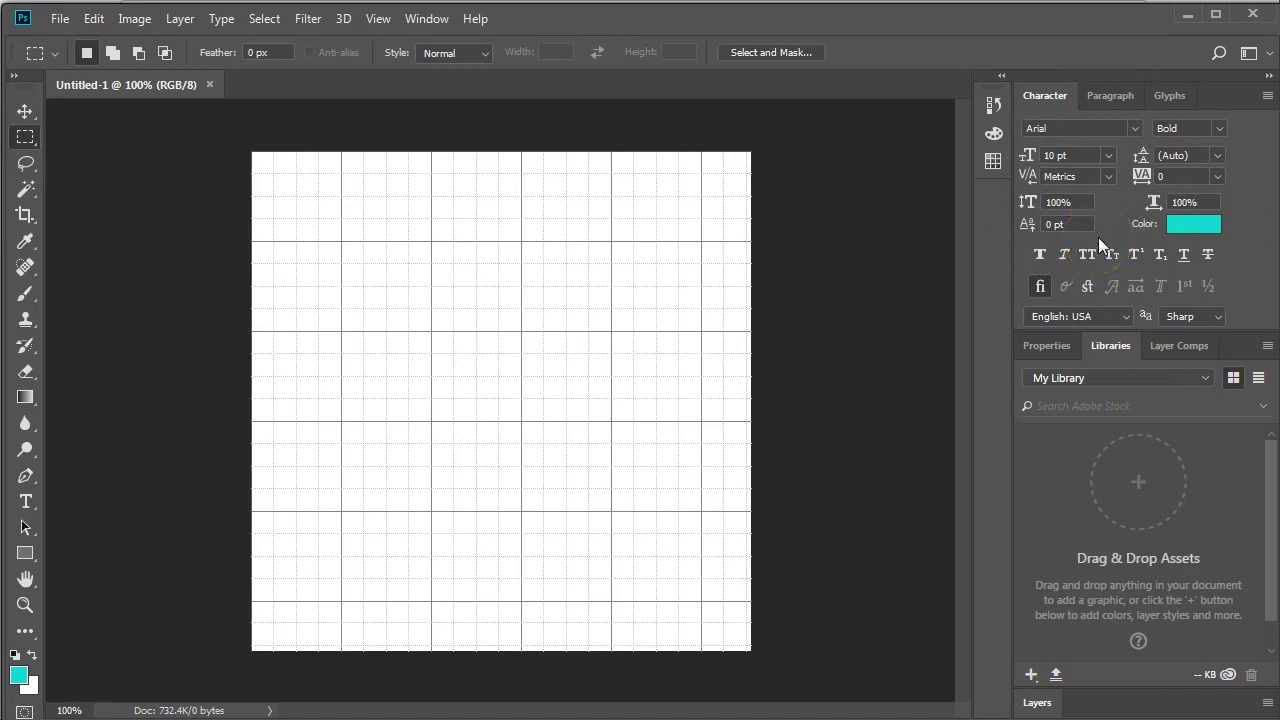
Step: Set the ruler units to pixels in the Units & Rulers preferences
click(92, 20)
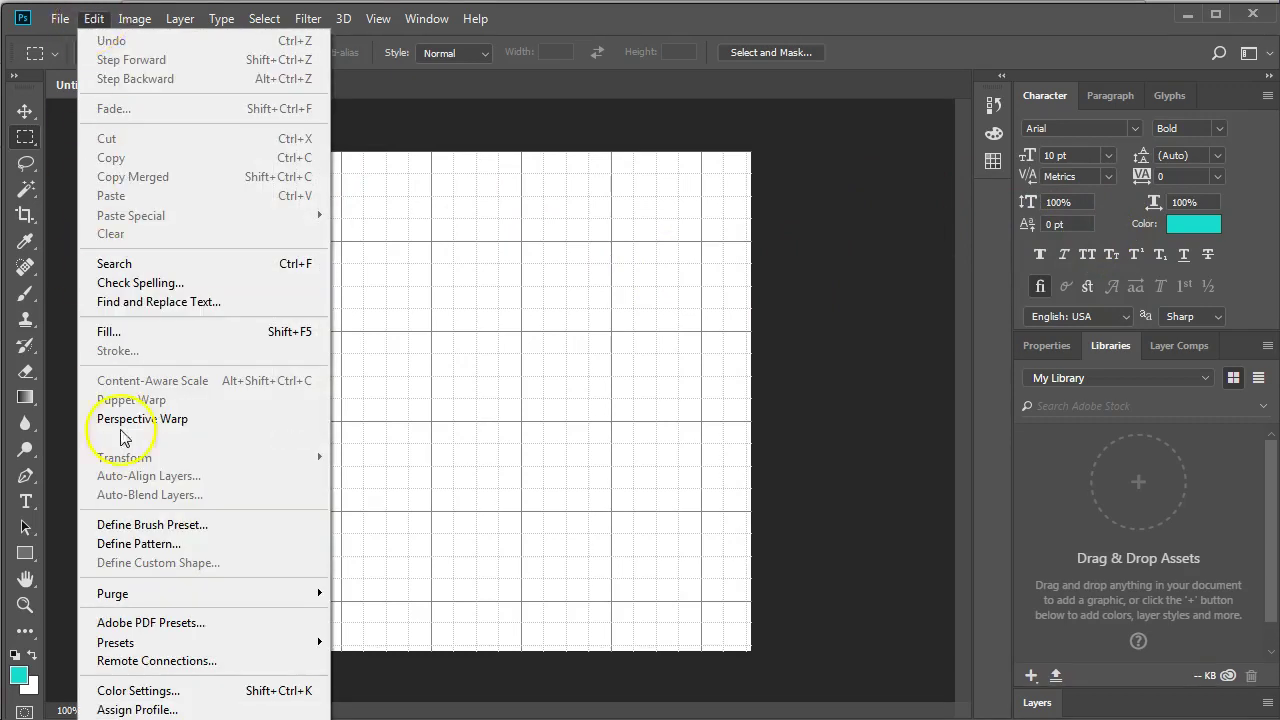
mouse_move(150, 718)
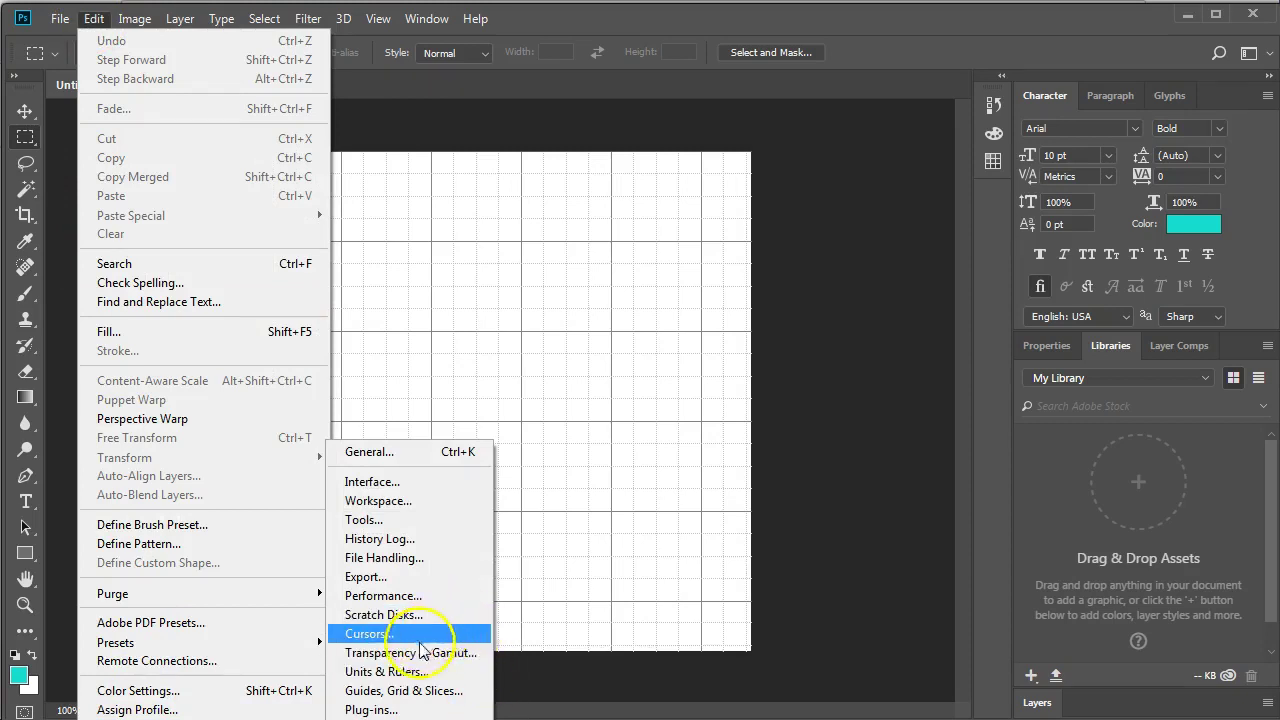
click(408, 677)
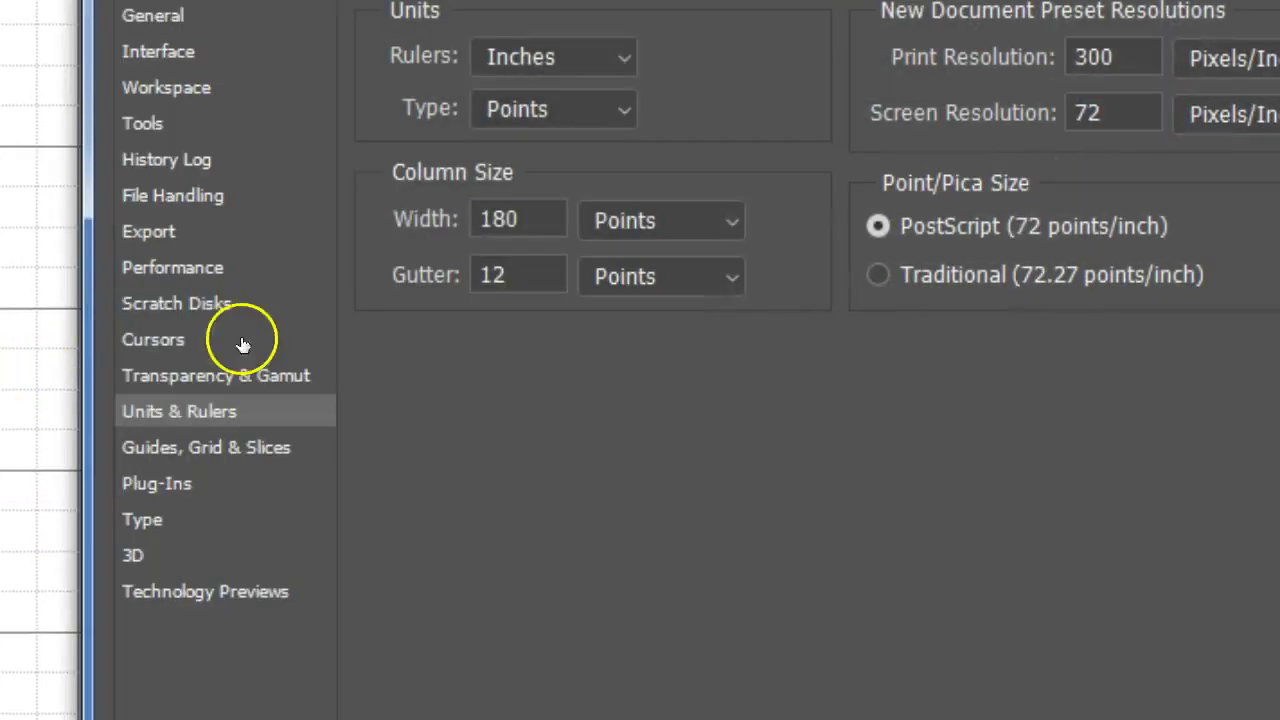
click(540, 50)
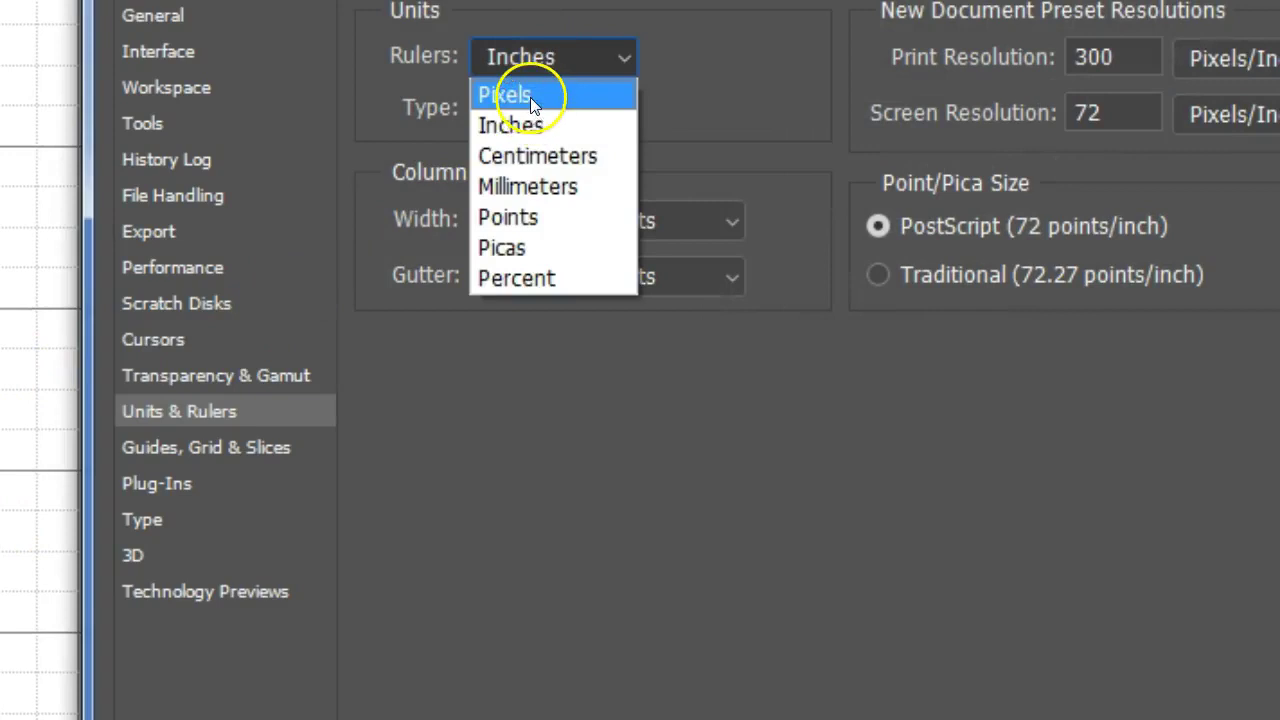
click(535, 92)
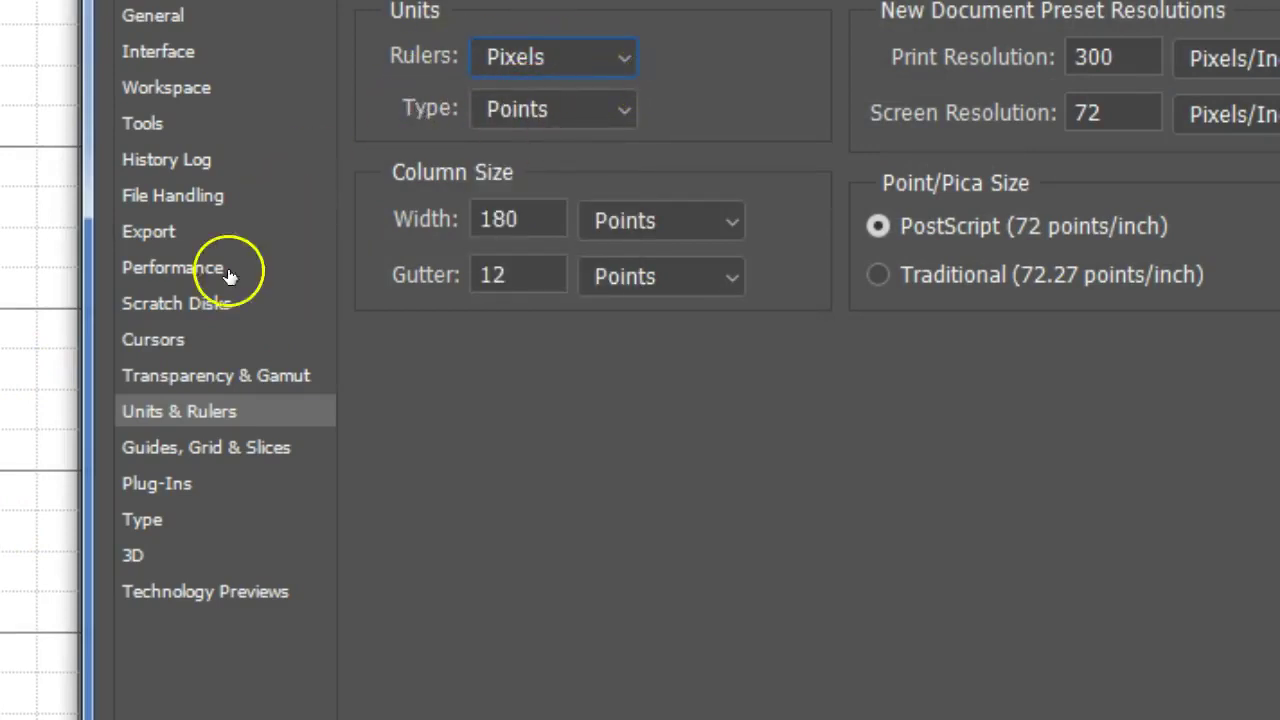
Step: Set the grid to a gridline every 100 pixels with 2 subdivisions and apply the preferences
click(184, 453)
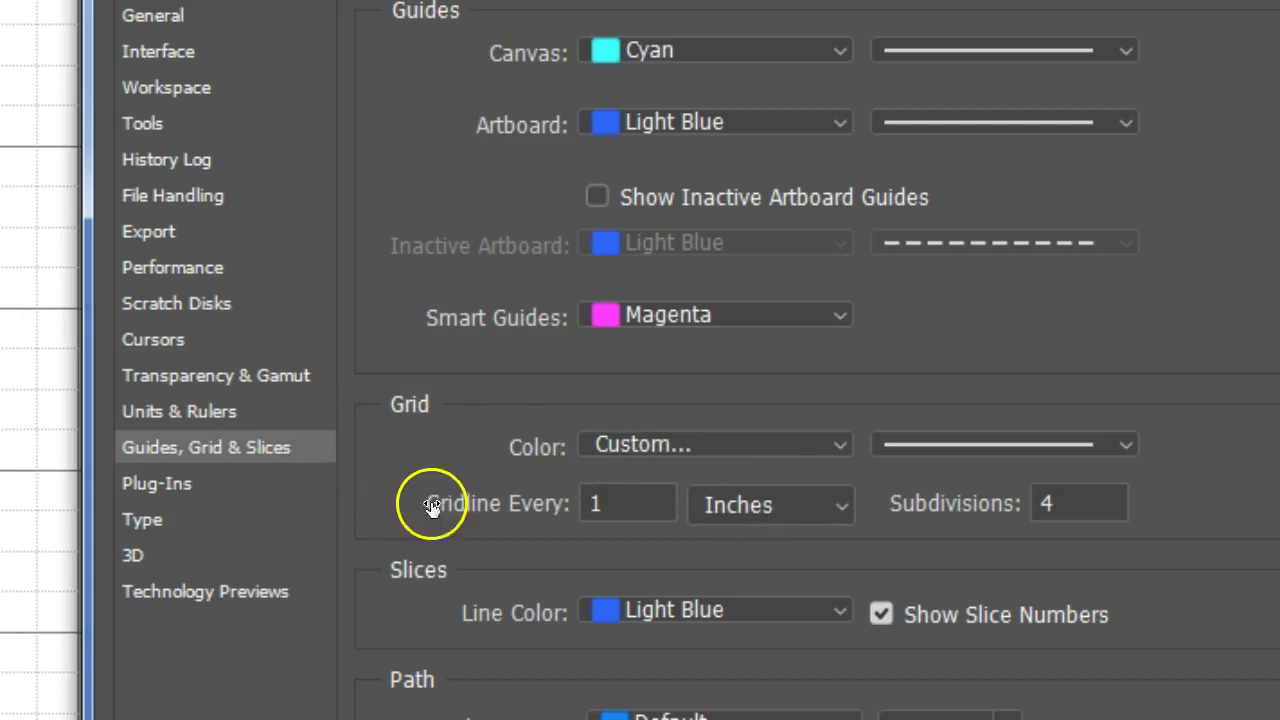
click(773, 505)
click(762, 540)
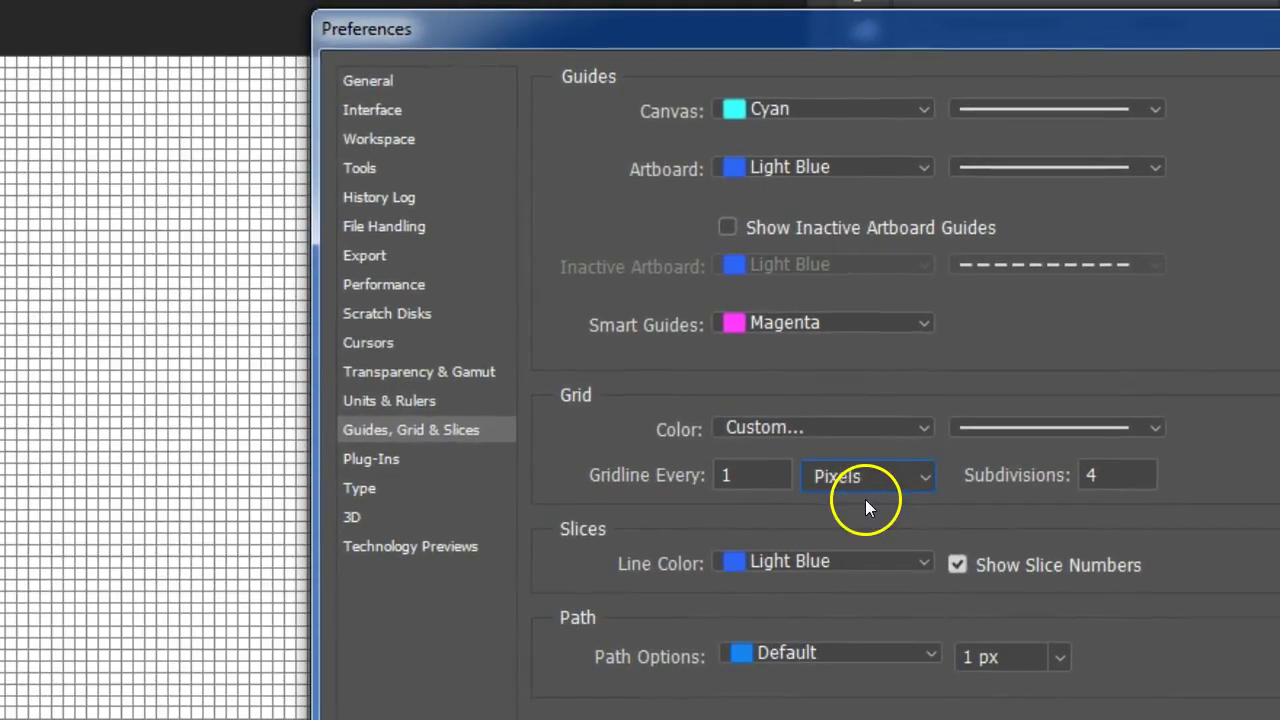
click(740, 472)
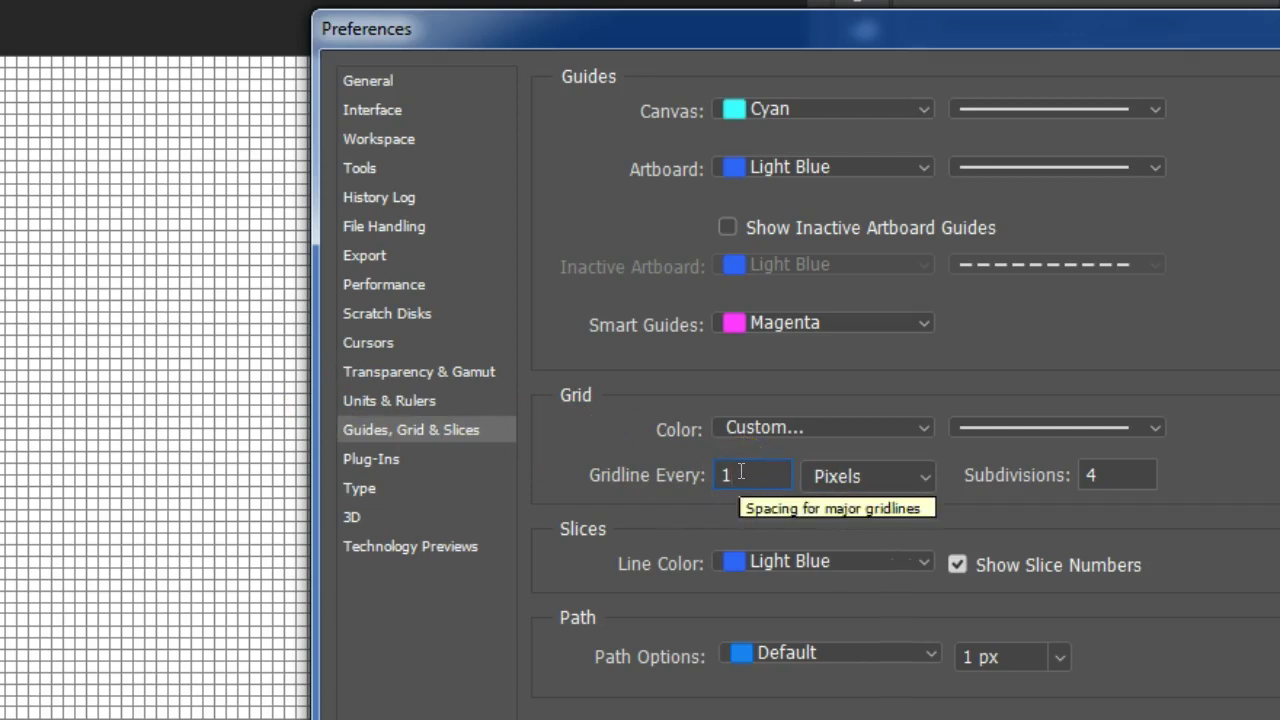
text(00)
drag(1108, 468, 1013, 472)
text(2)
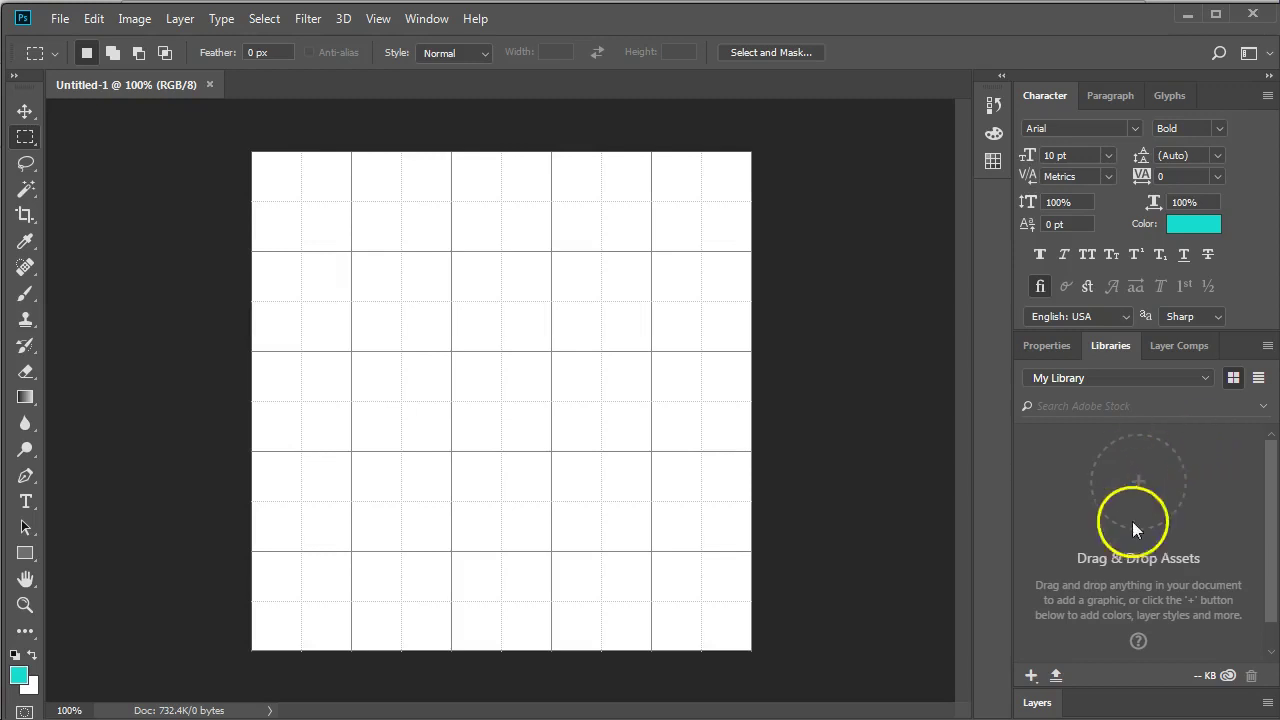
Step: Remove the Properties, Libraries and Layer Comps panel group from the workspace and expand the Layers panel
click(1037, 705)
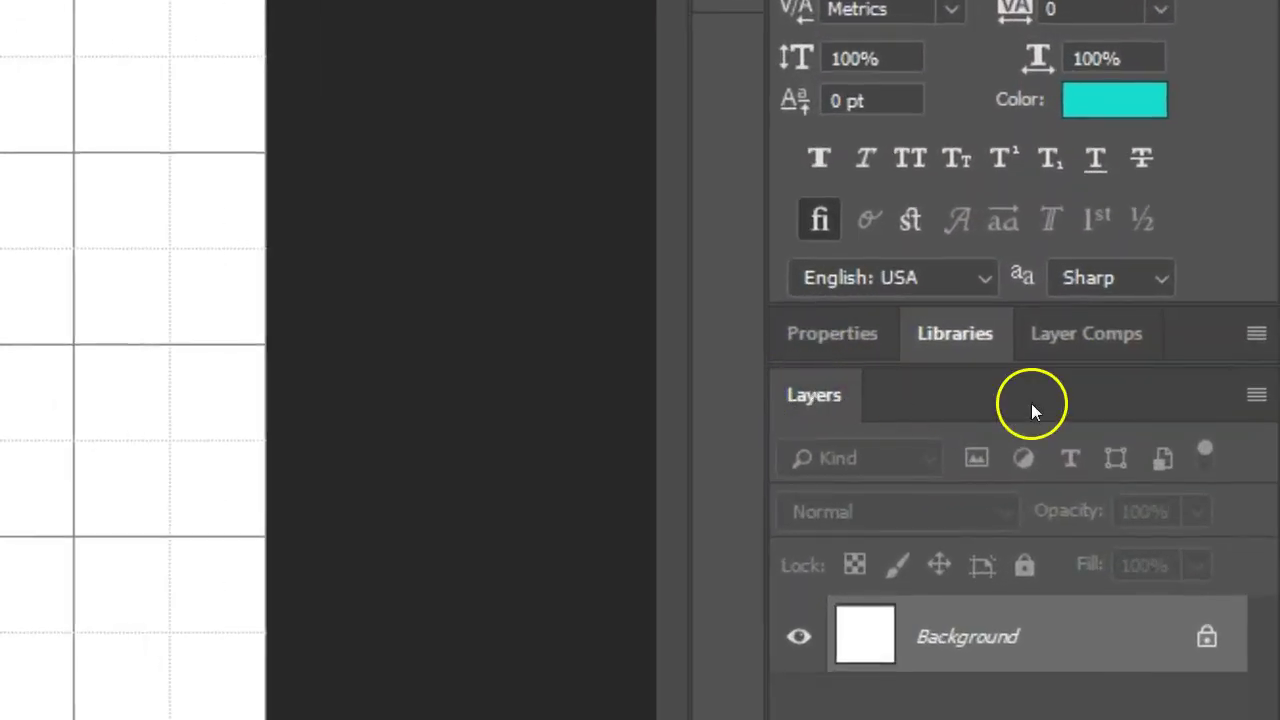
click(952, 335)
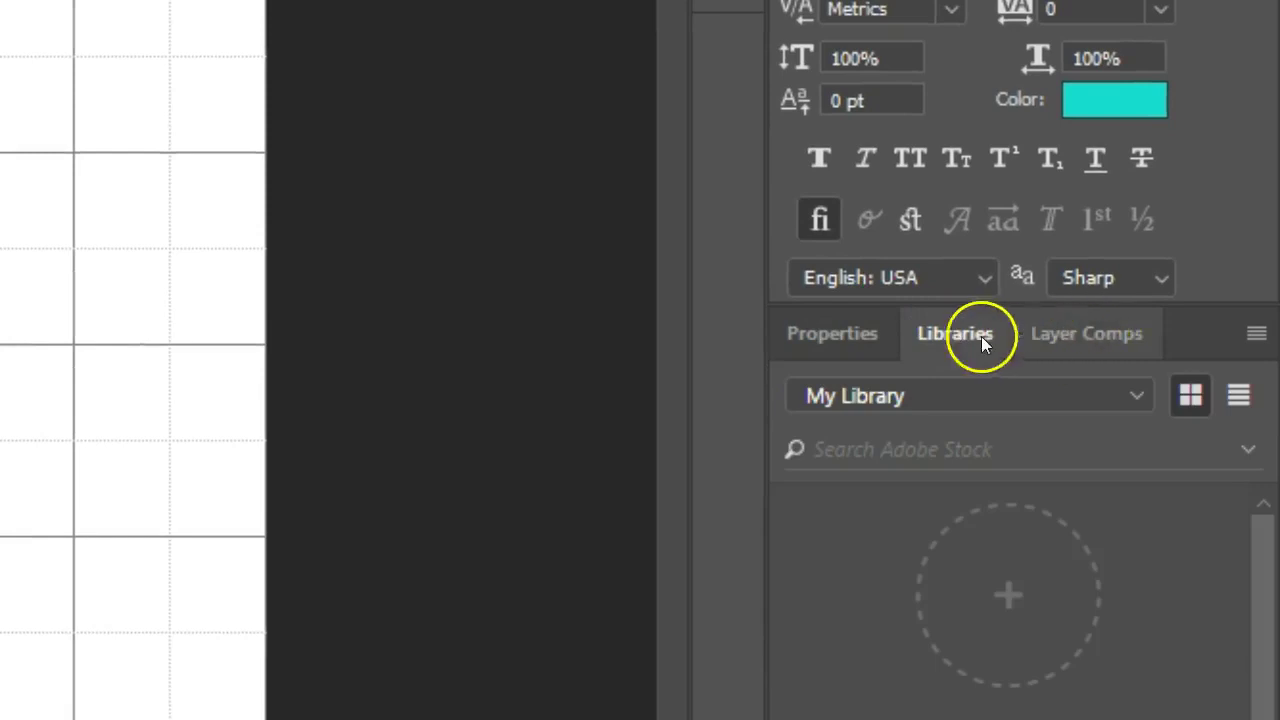
click(816, 326)
click(983, 338)
click(1085, 330)
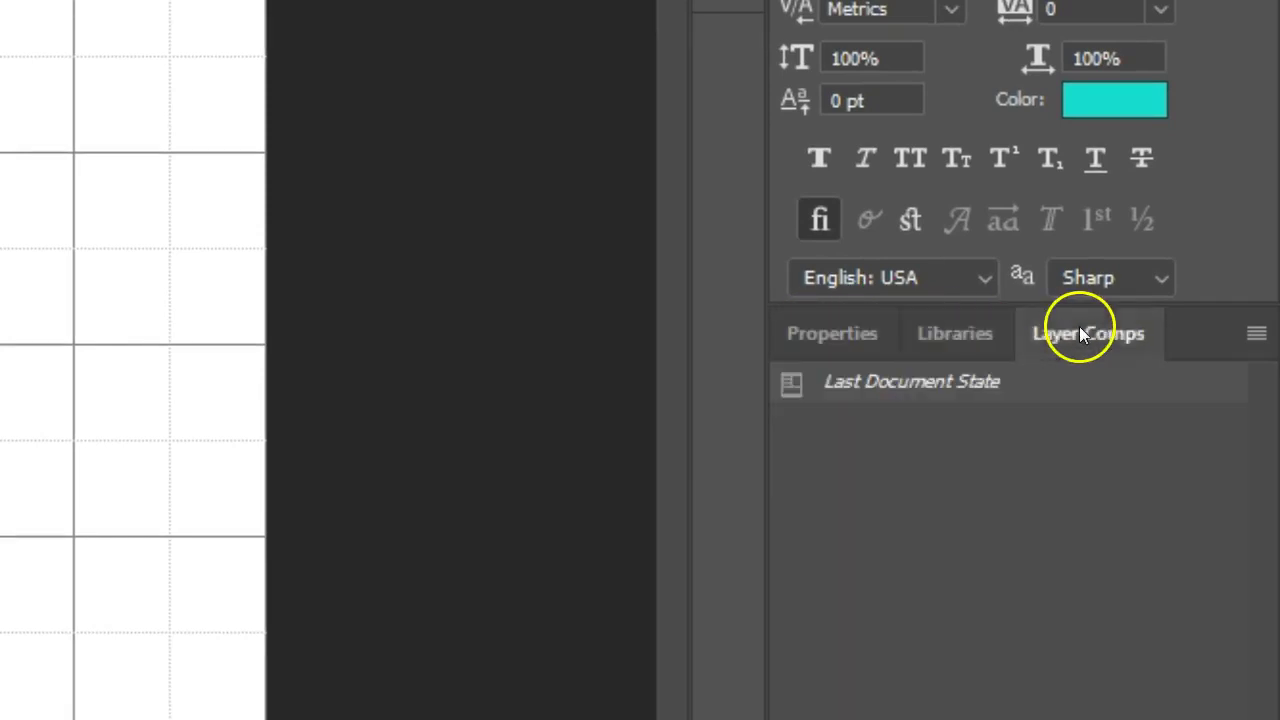
drag(1213, 324, 441, 157)
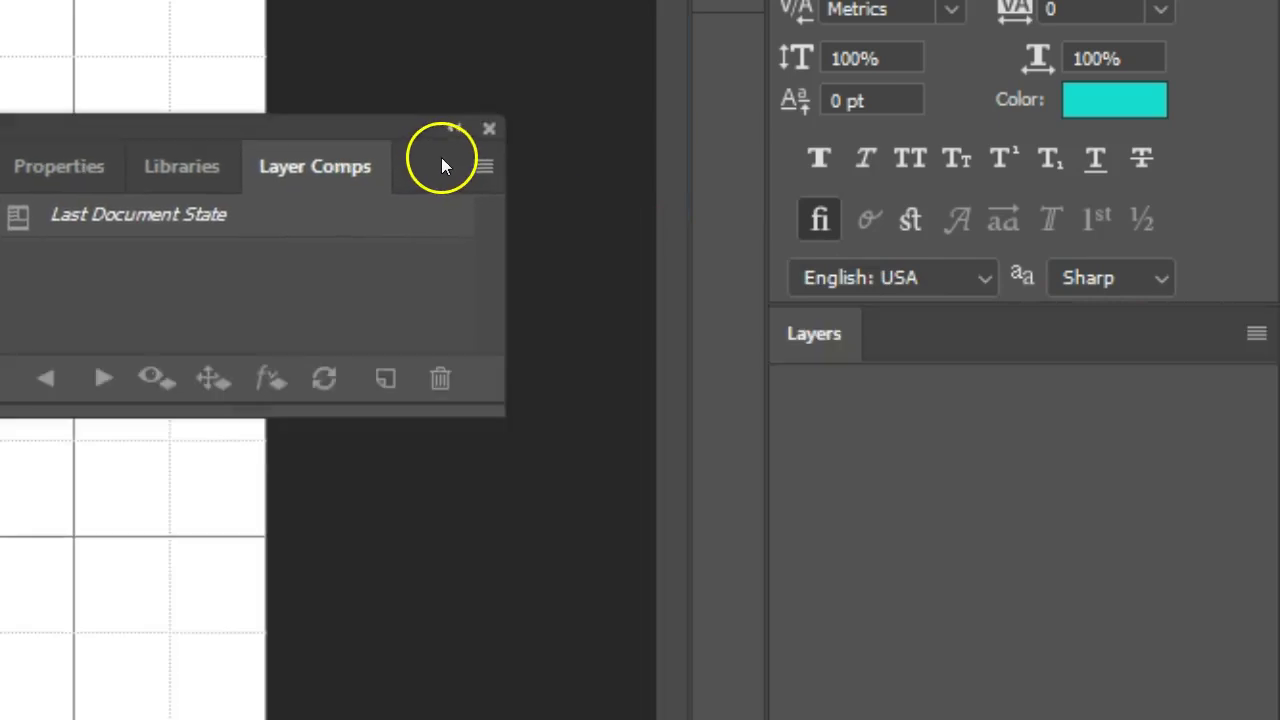
click(489, 128)
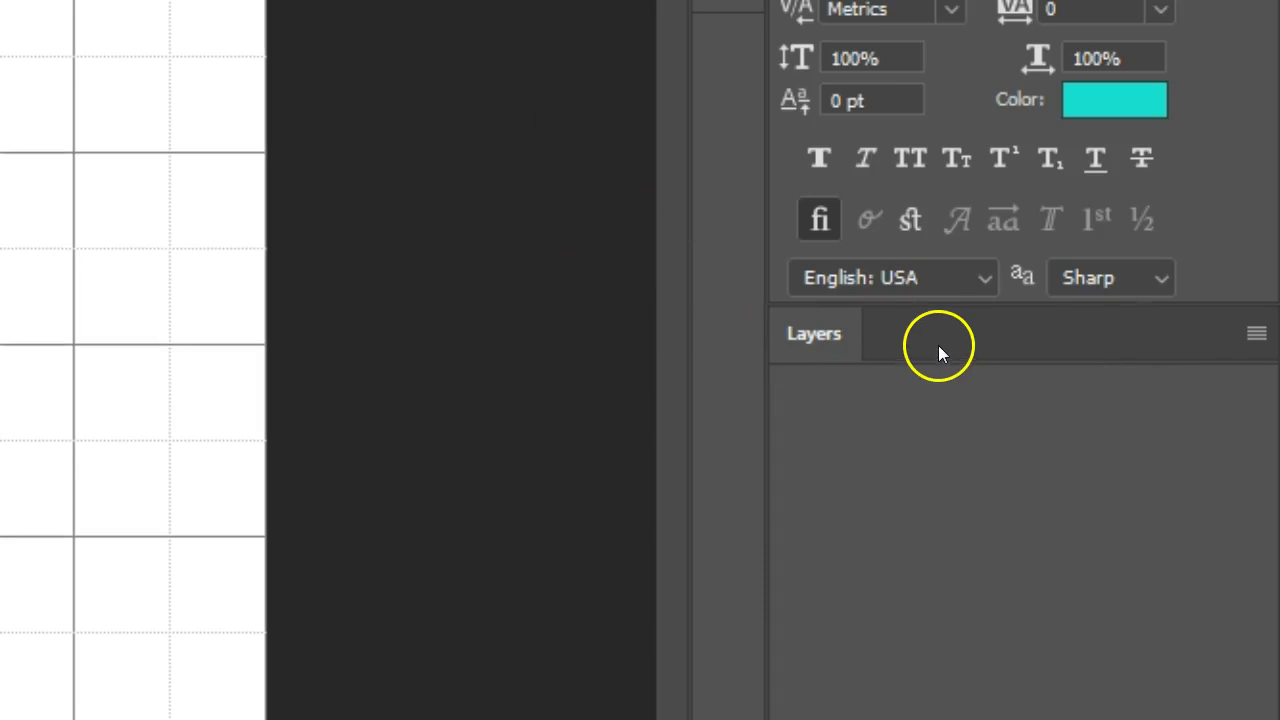
click(800, 335)
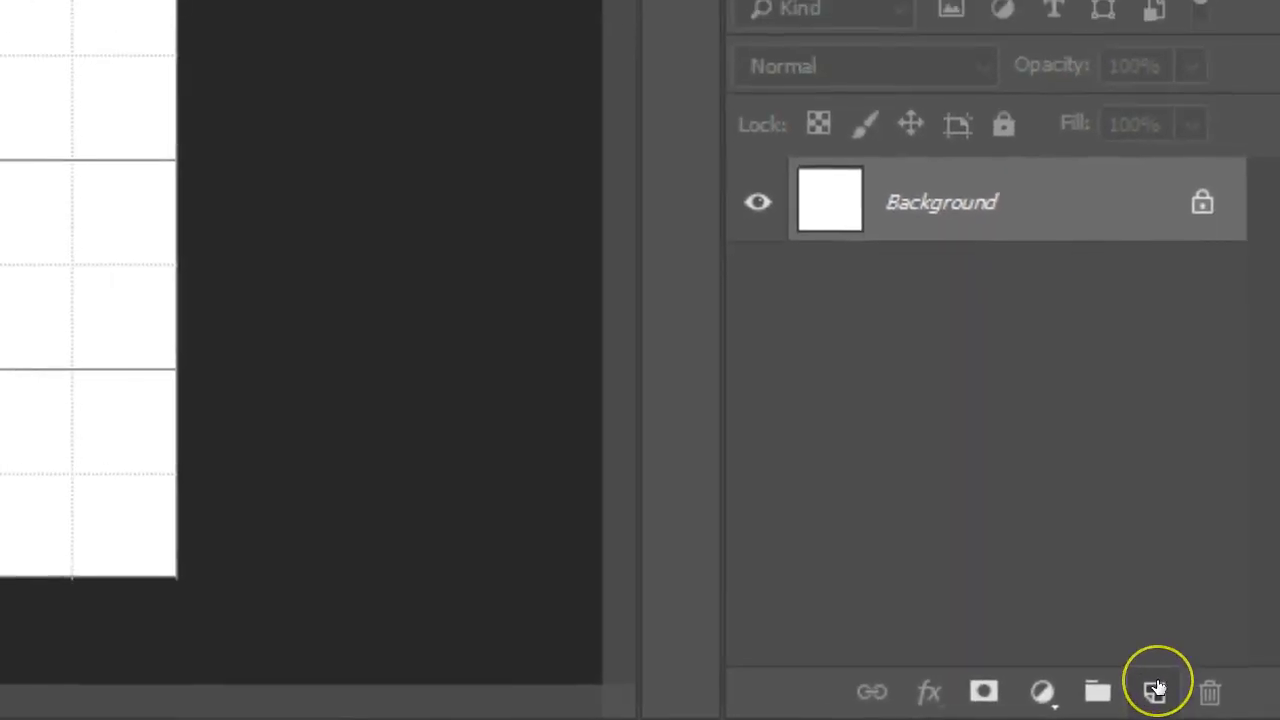
Step: Add a new layer above the background and name it FACE
click(1155, 688)
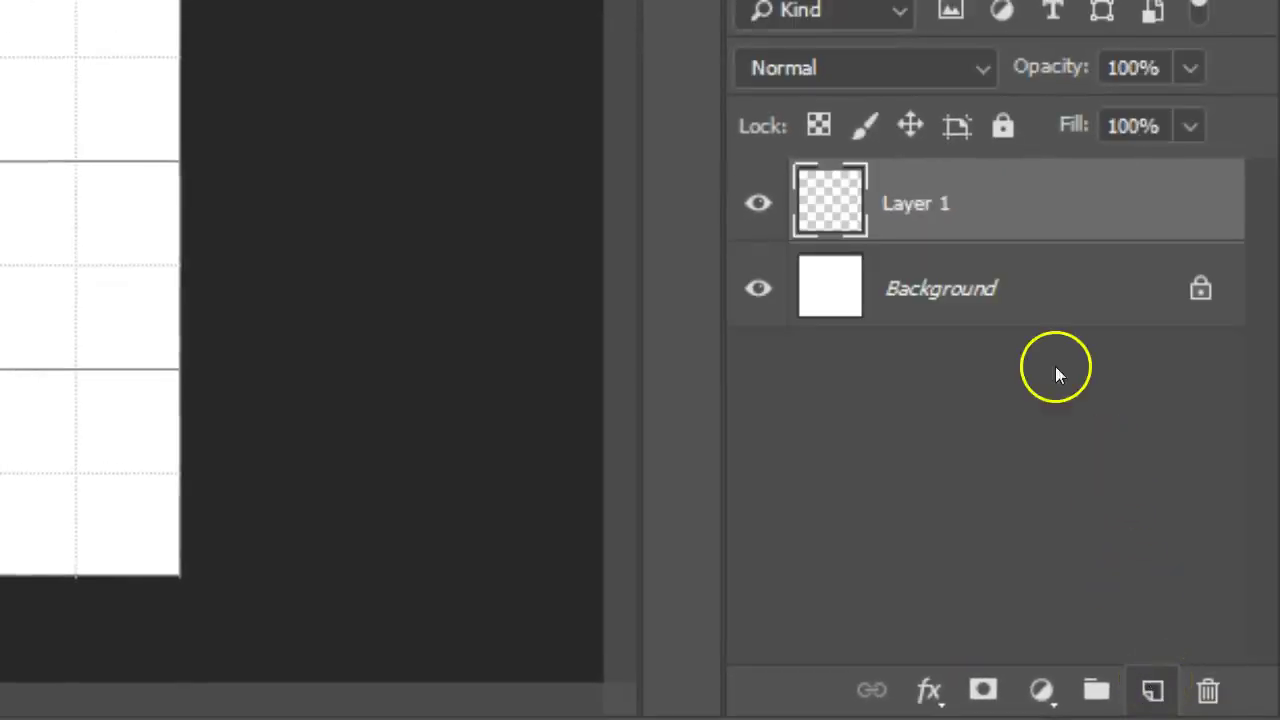
double_click(916, 205)
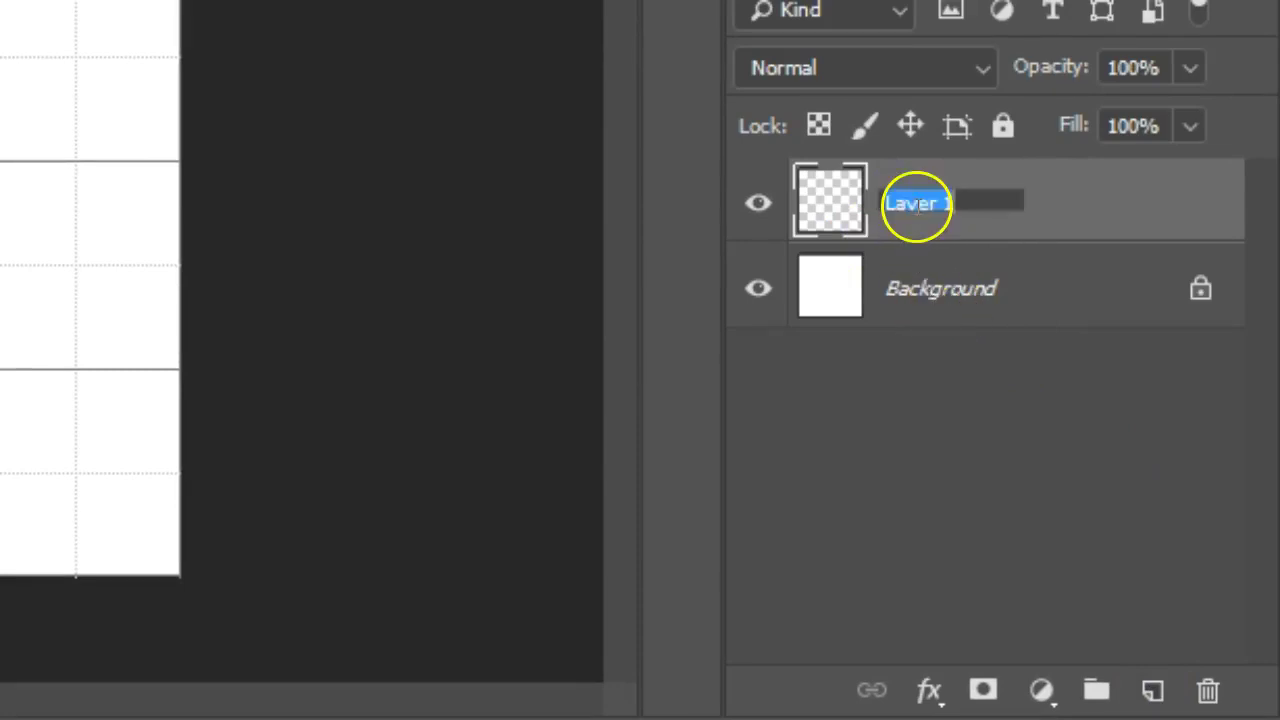
text(FA)
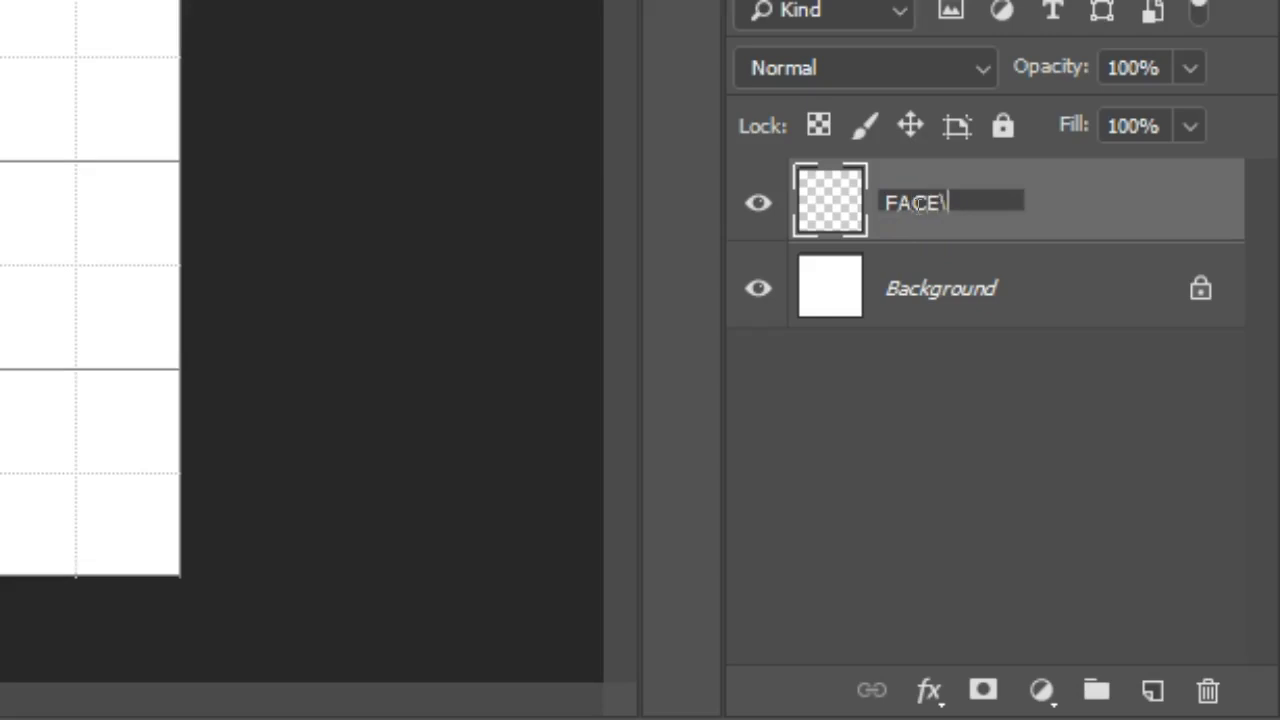
text(CE)
key(Return)
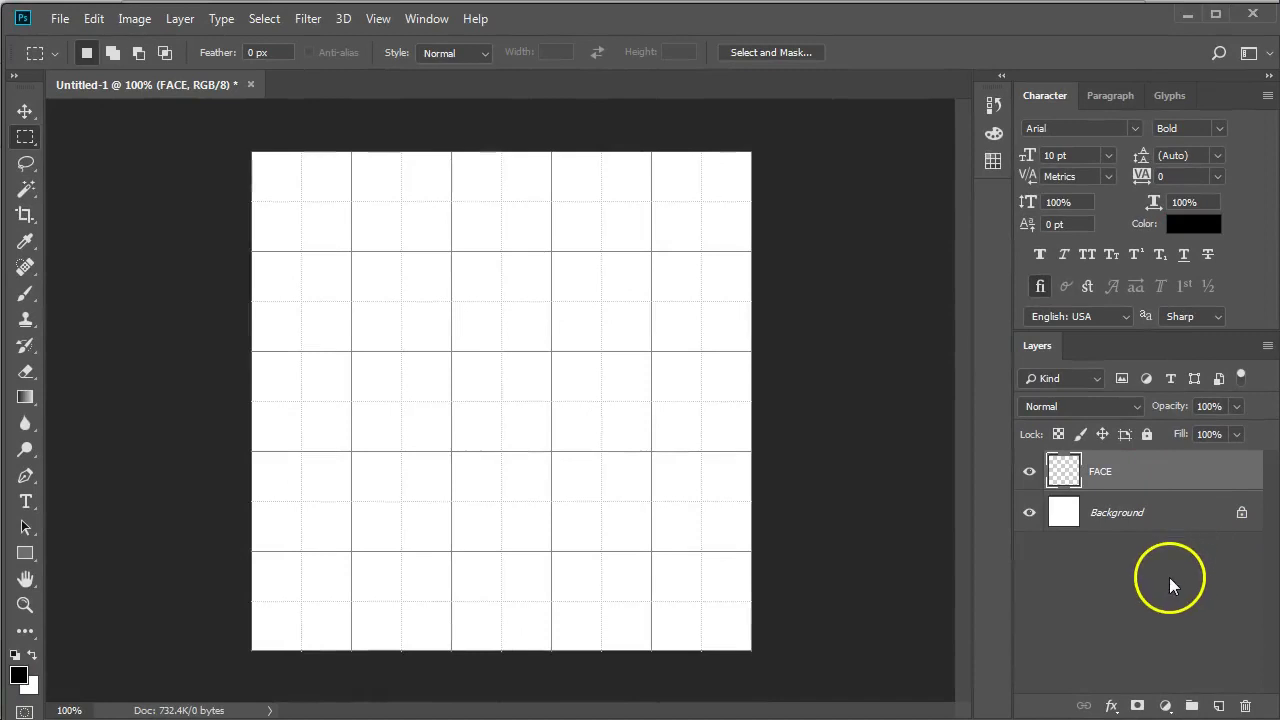
click(1169, 577)
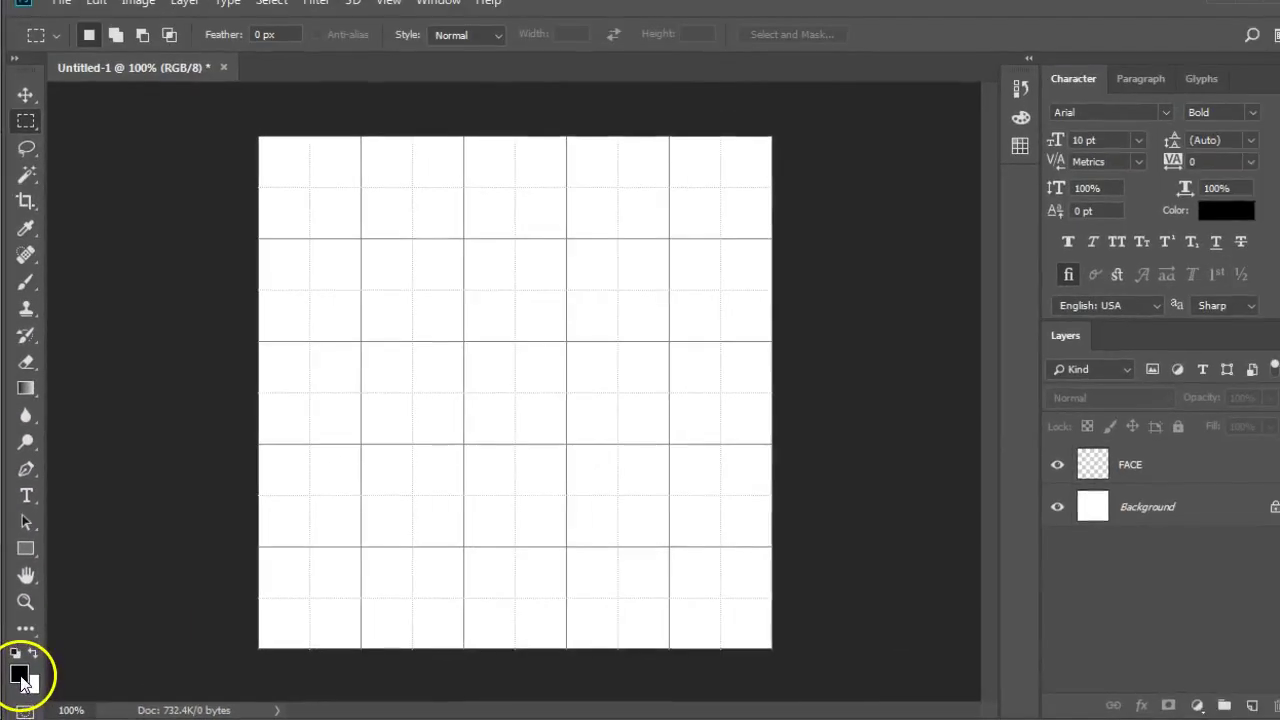
Step: Set the foreground color to bright yellow, hex fce701
click(19, 676)
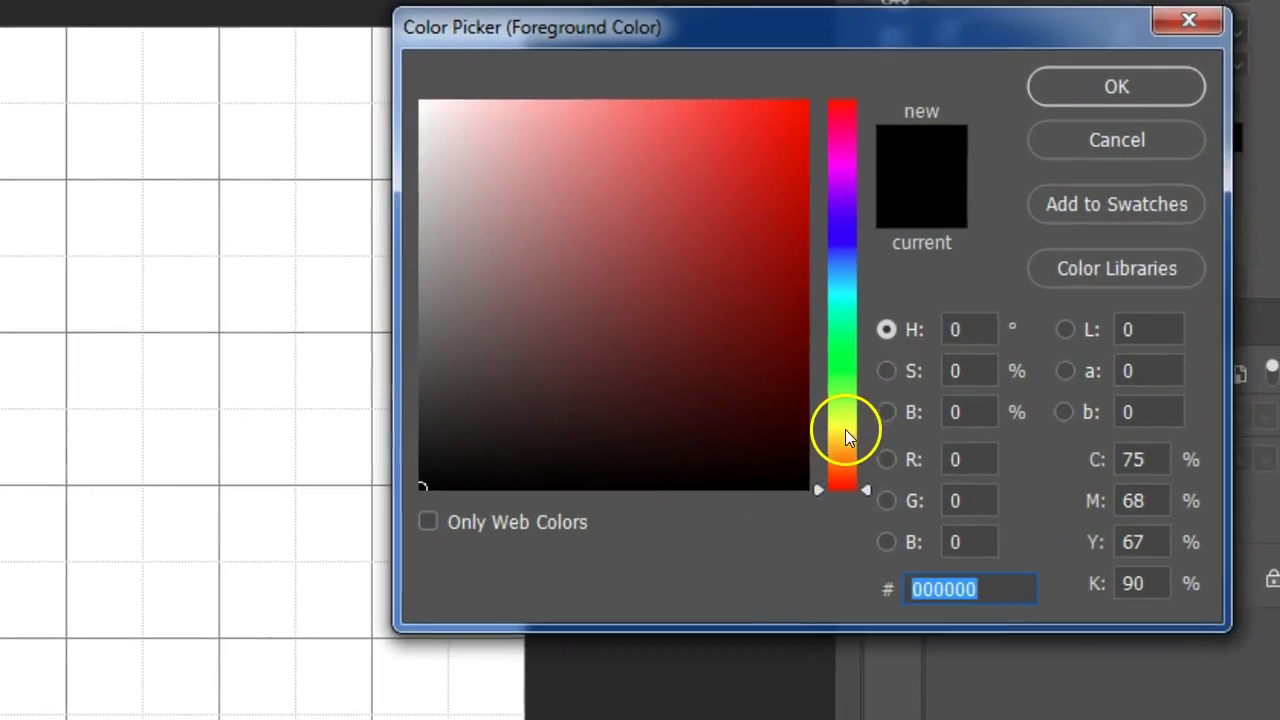
click(845, 431)
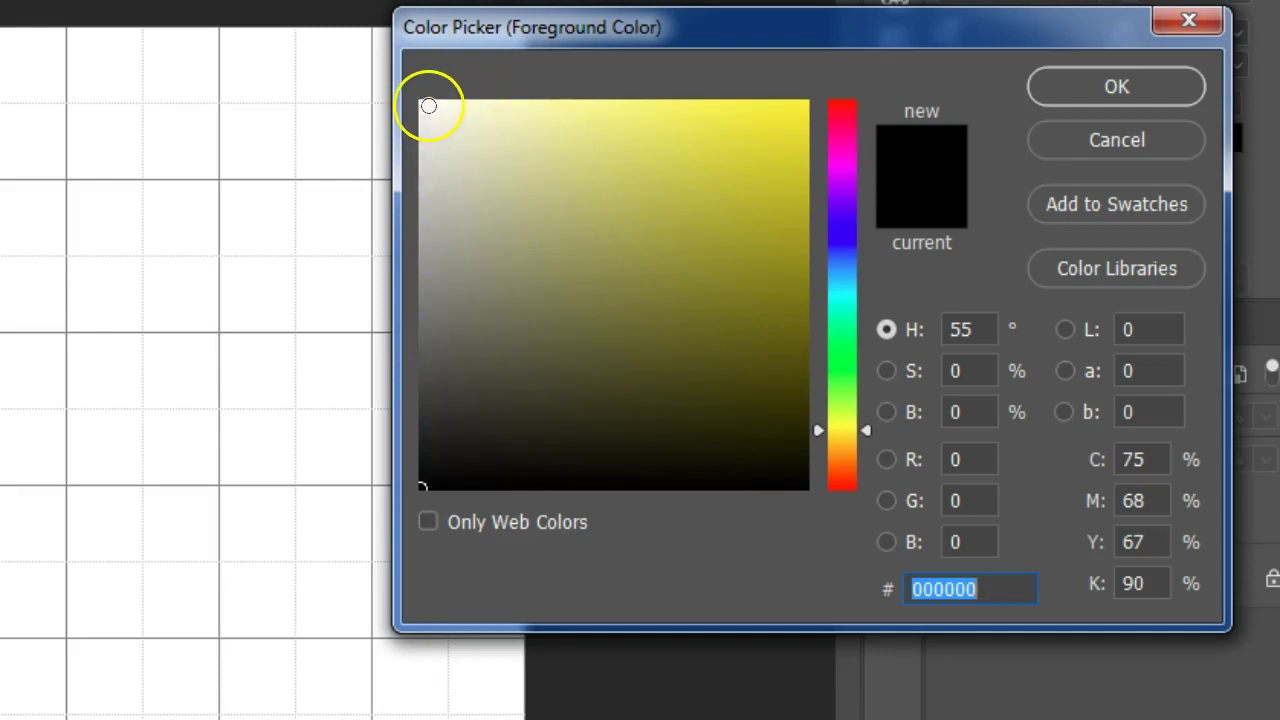
click(426, 104)
click(623, 105)
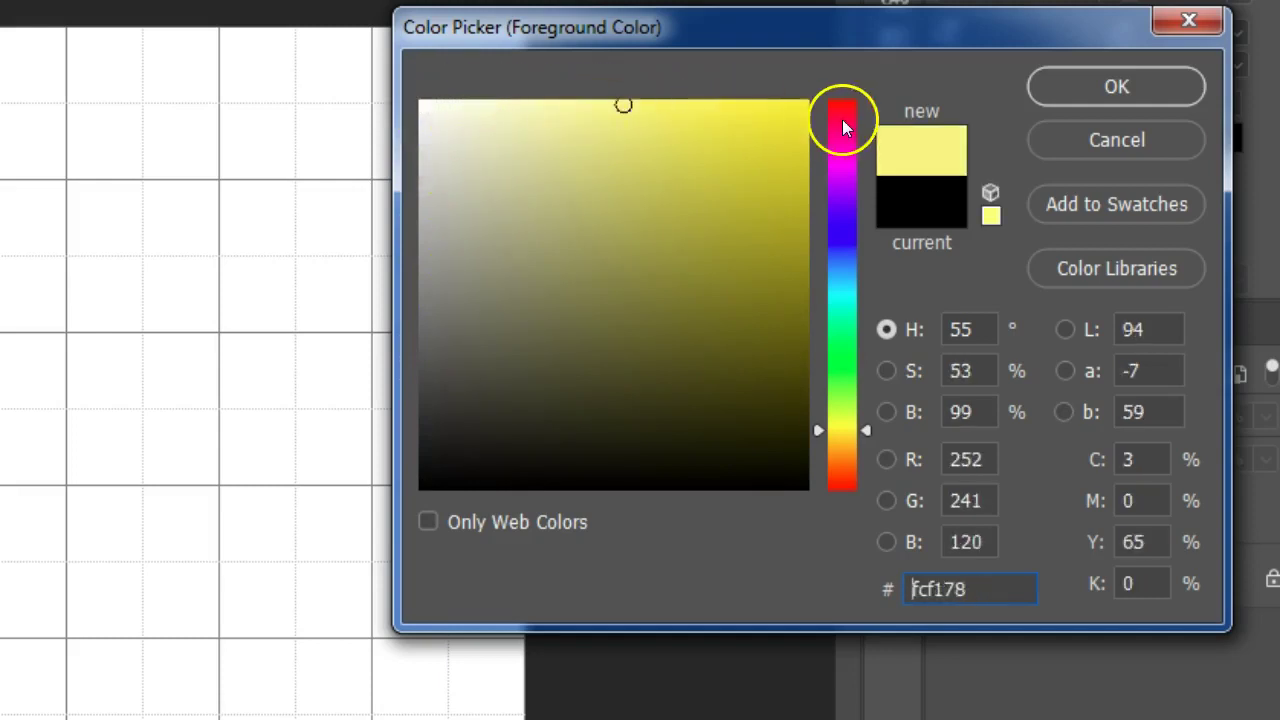
click(803, 103)
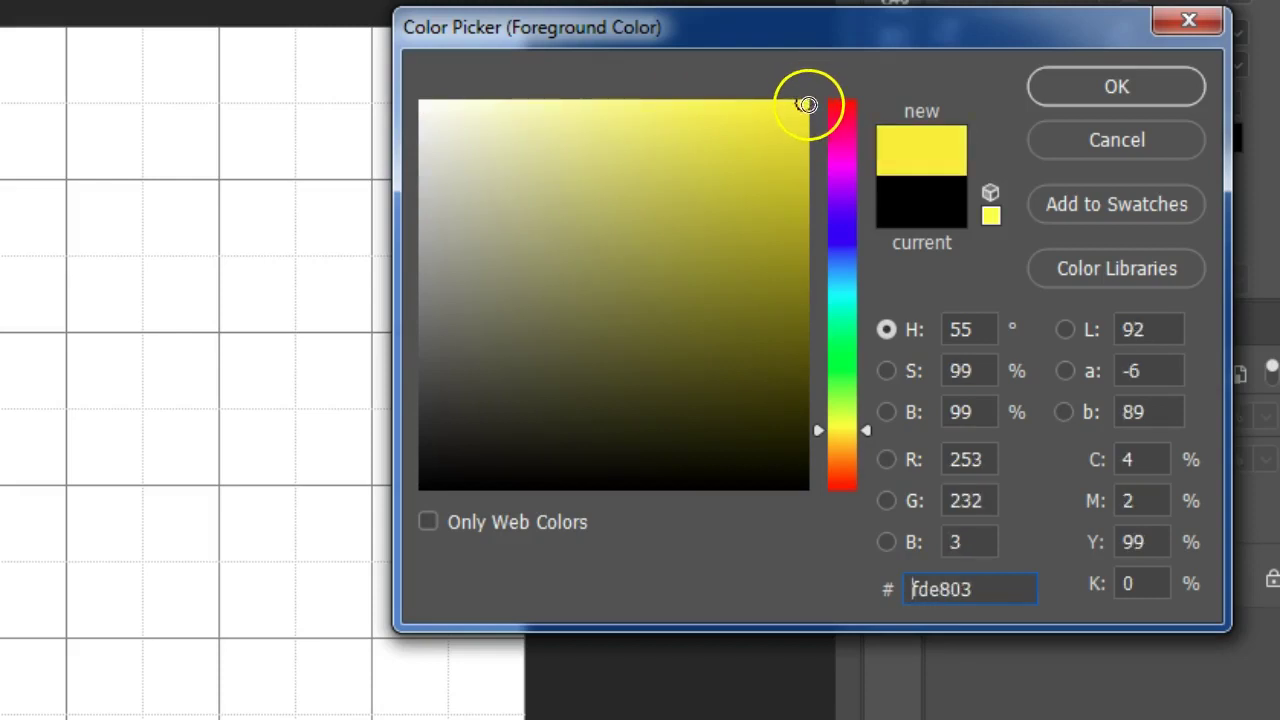
click(803, 105)
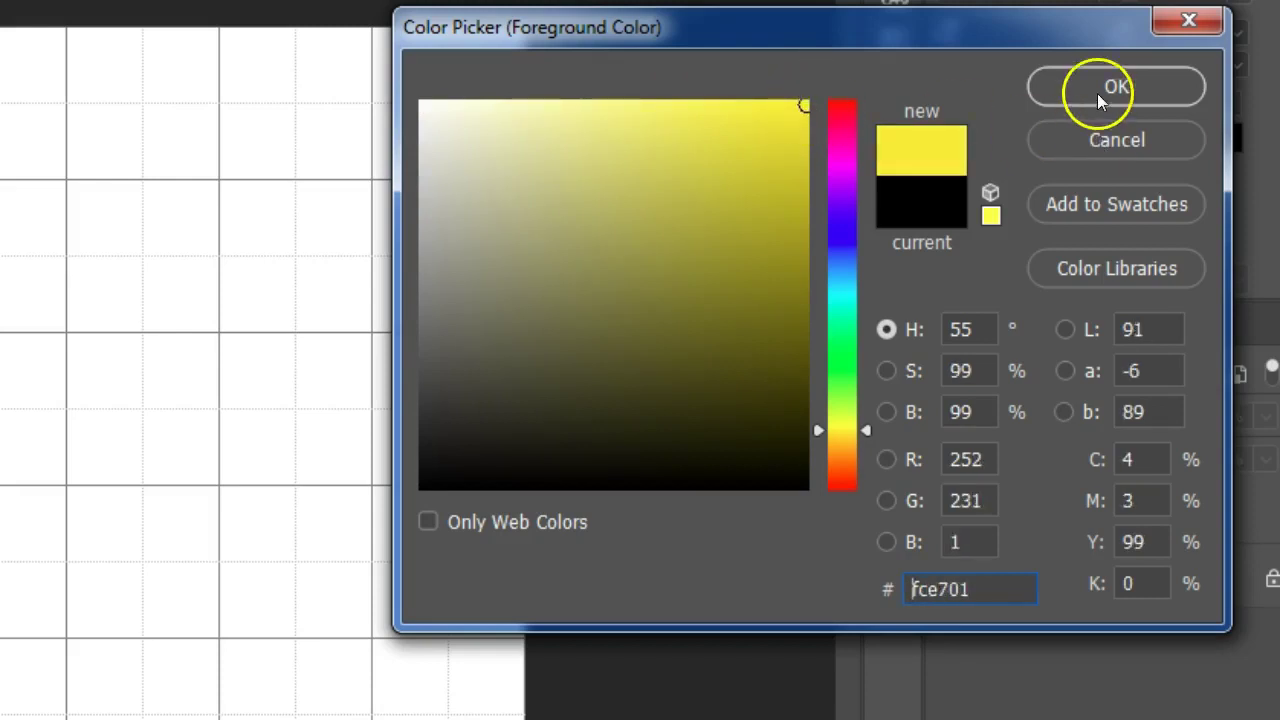
click(1105, 88)
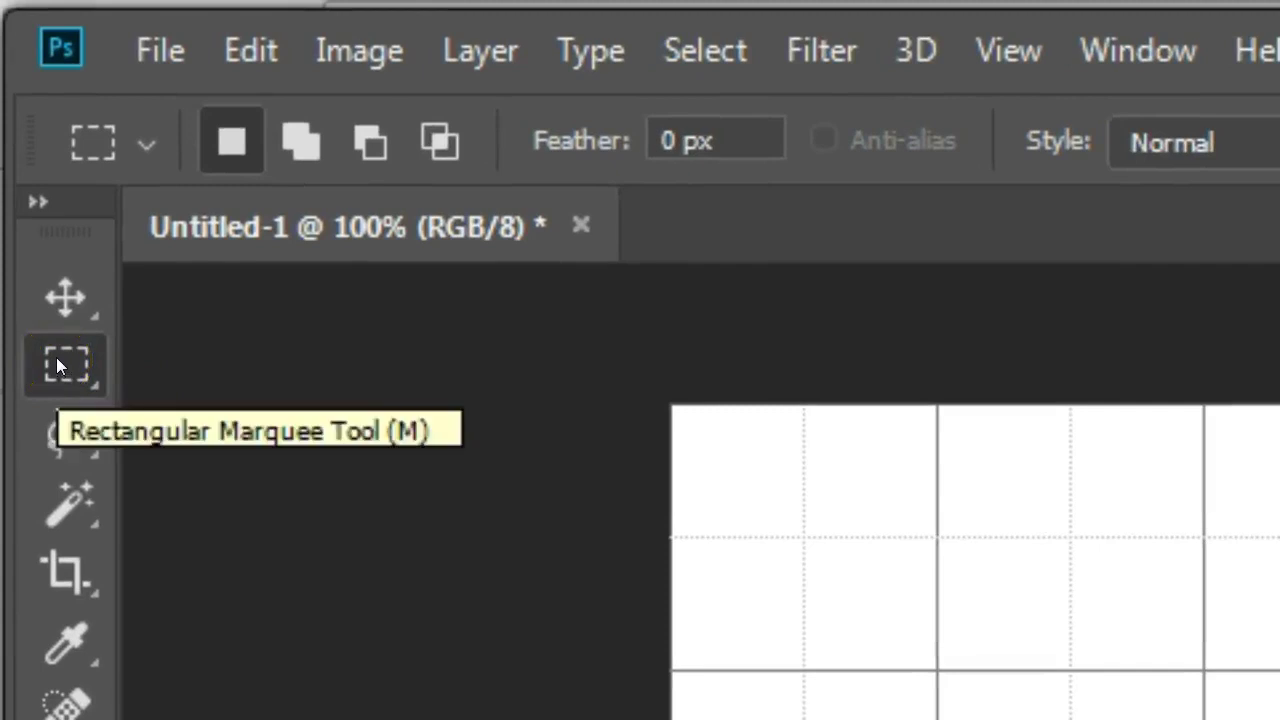
Step: Check that snapping to the grid is on, and draw a centered 400 by 400 px circular selection with the Elliptical Marquee tool
drag(56, 357, 293, 429)
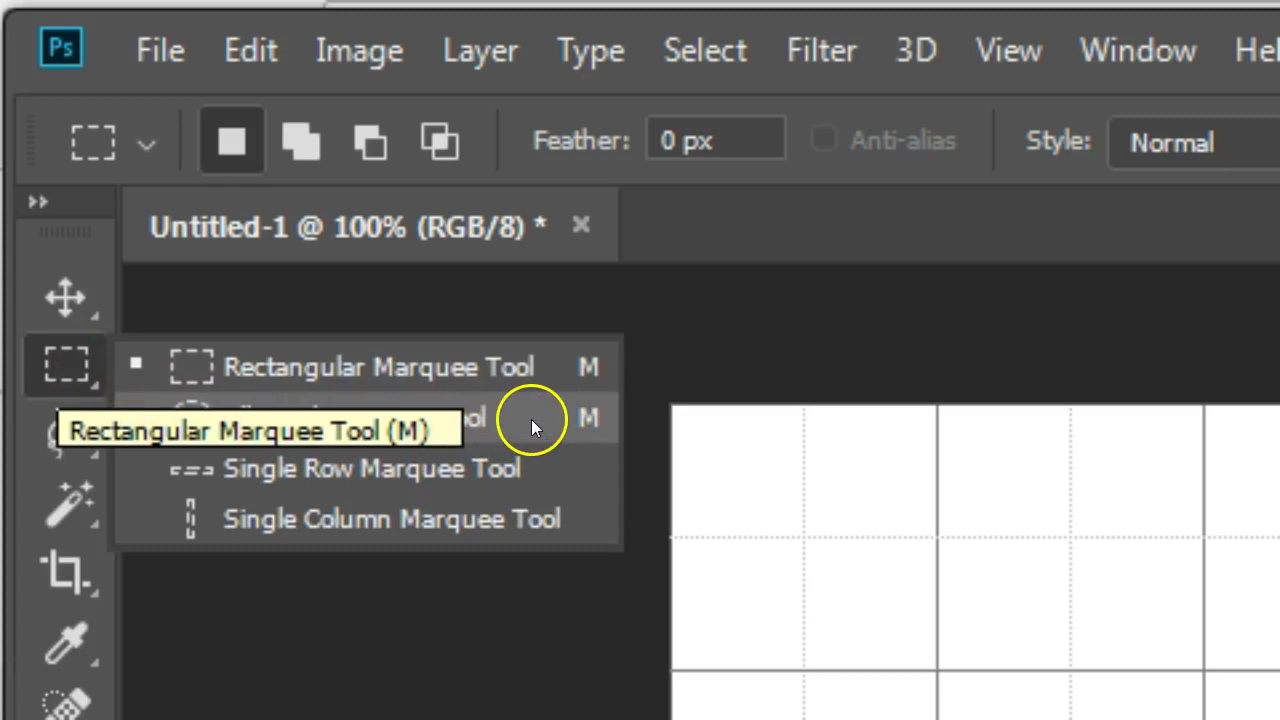
drag(531, 419, 531, 419)
drag(73, 356, 190, 415)
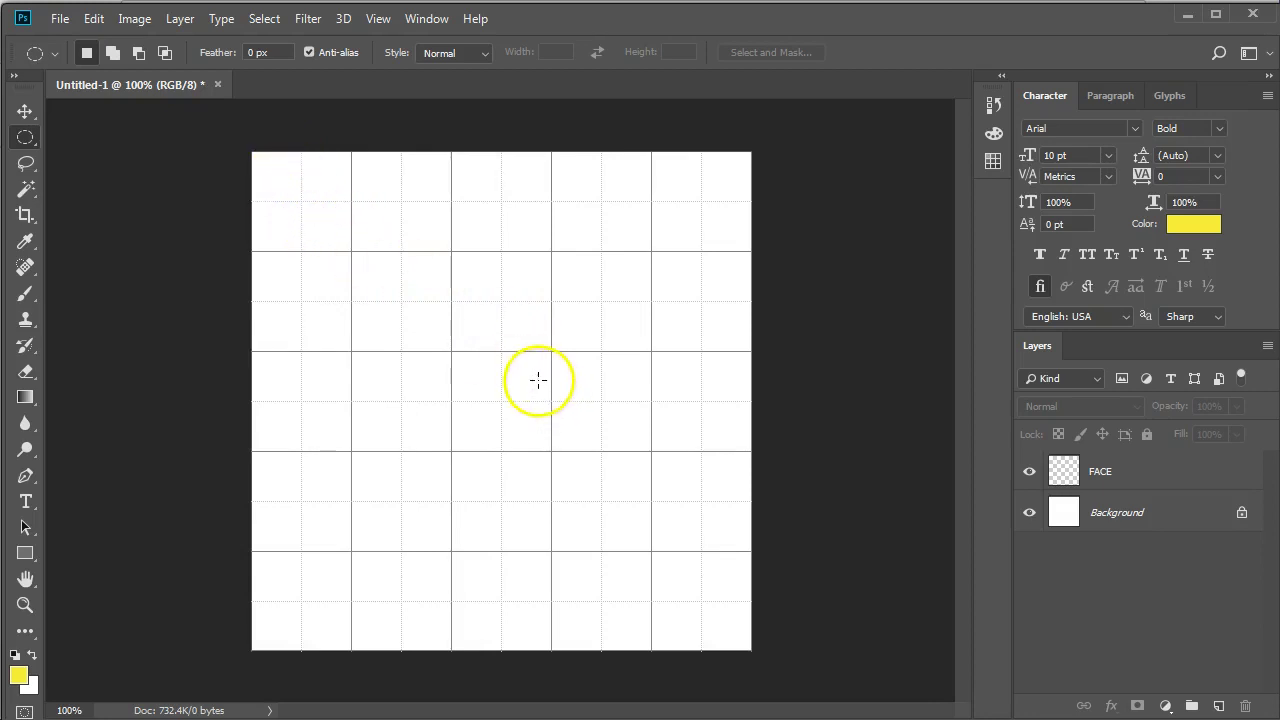
click(384, 22)
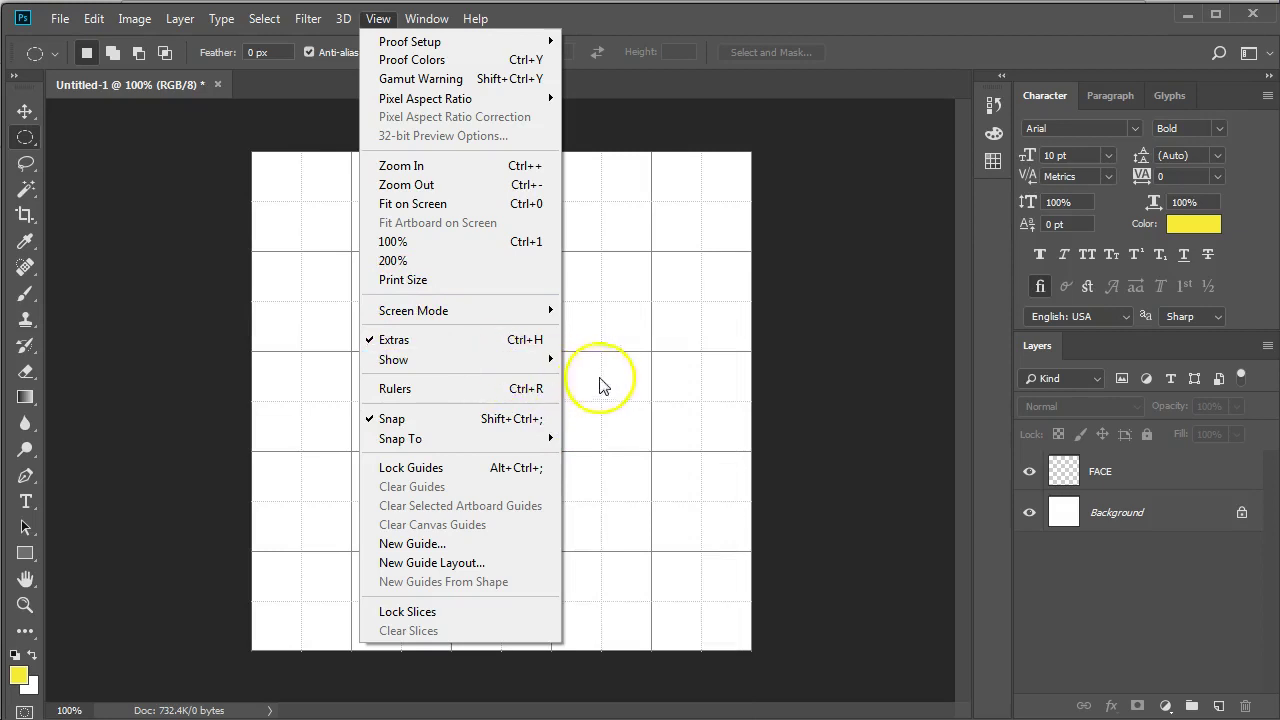
mouse_move(565, 358)
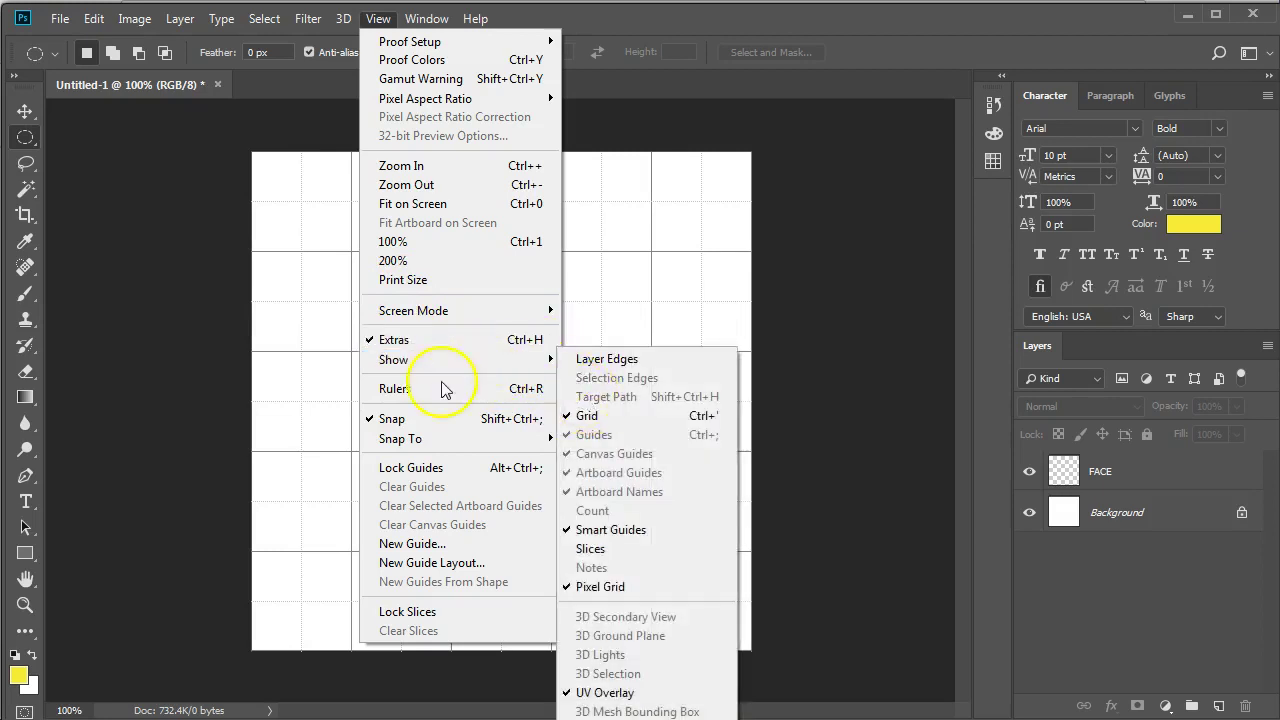
mouse_move(436, 446)
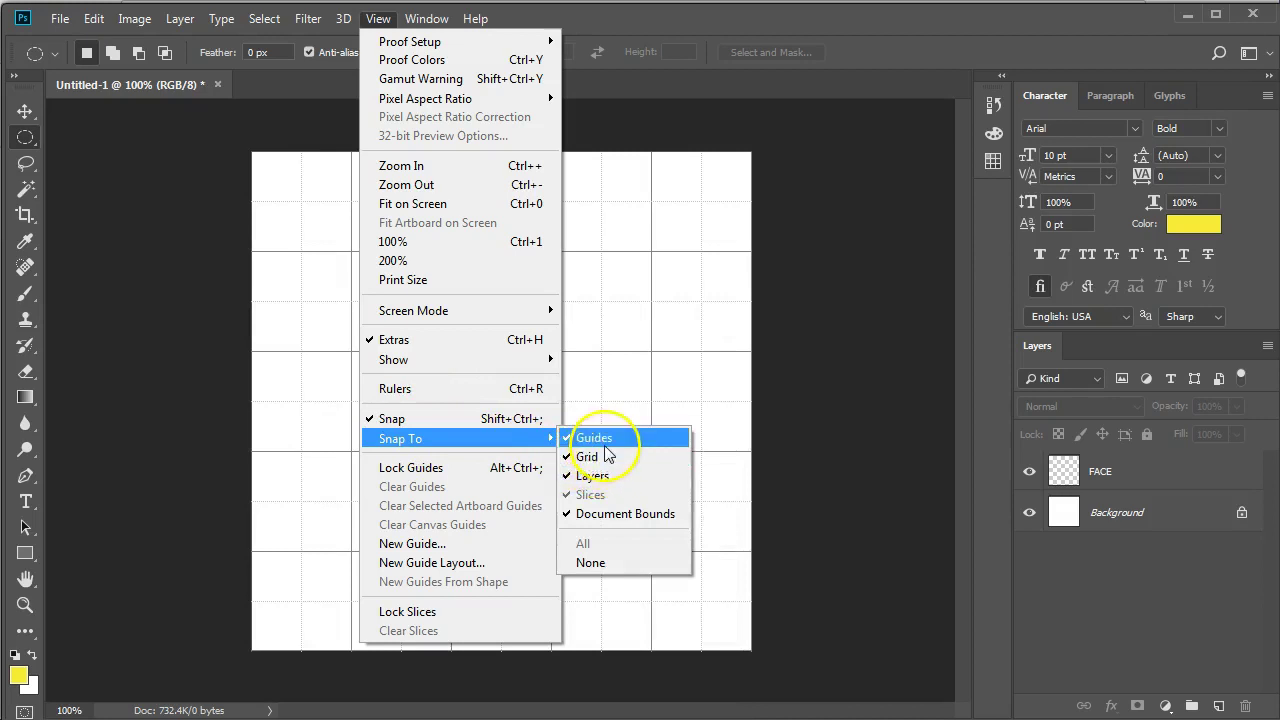
click(306, 209)
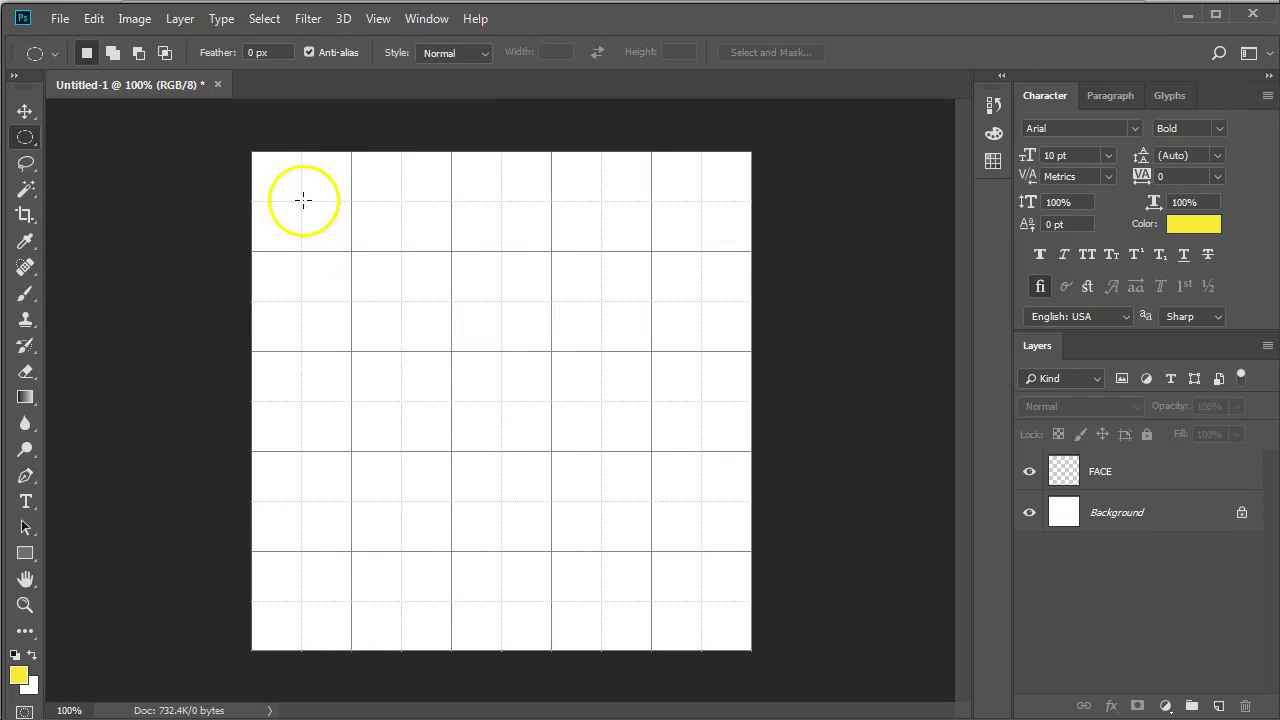
drag(304, 202, 702, 603)
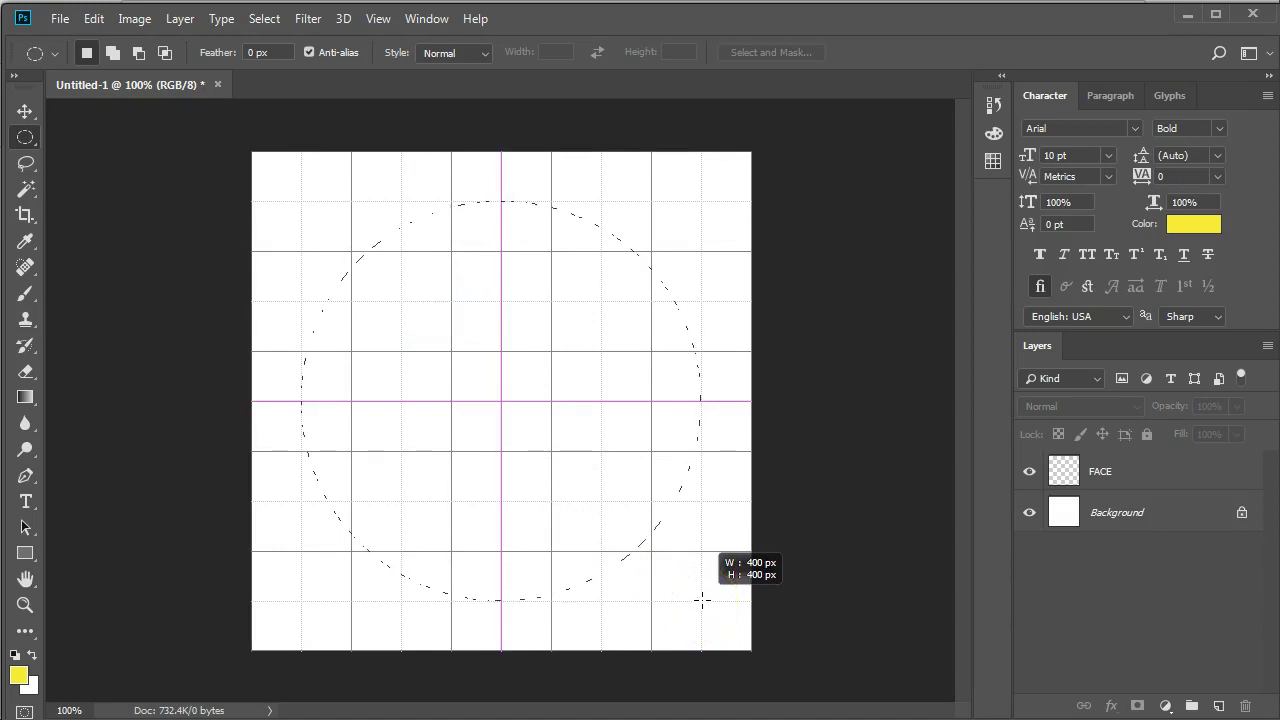
drag(701, 600, 700, 600)
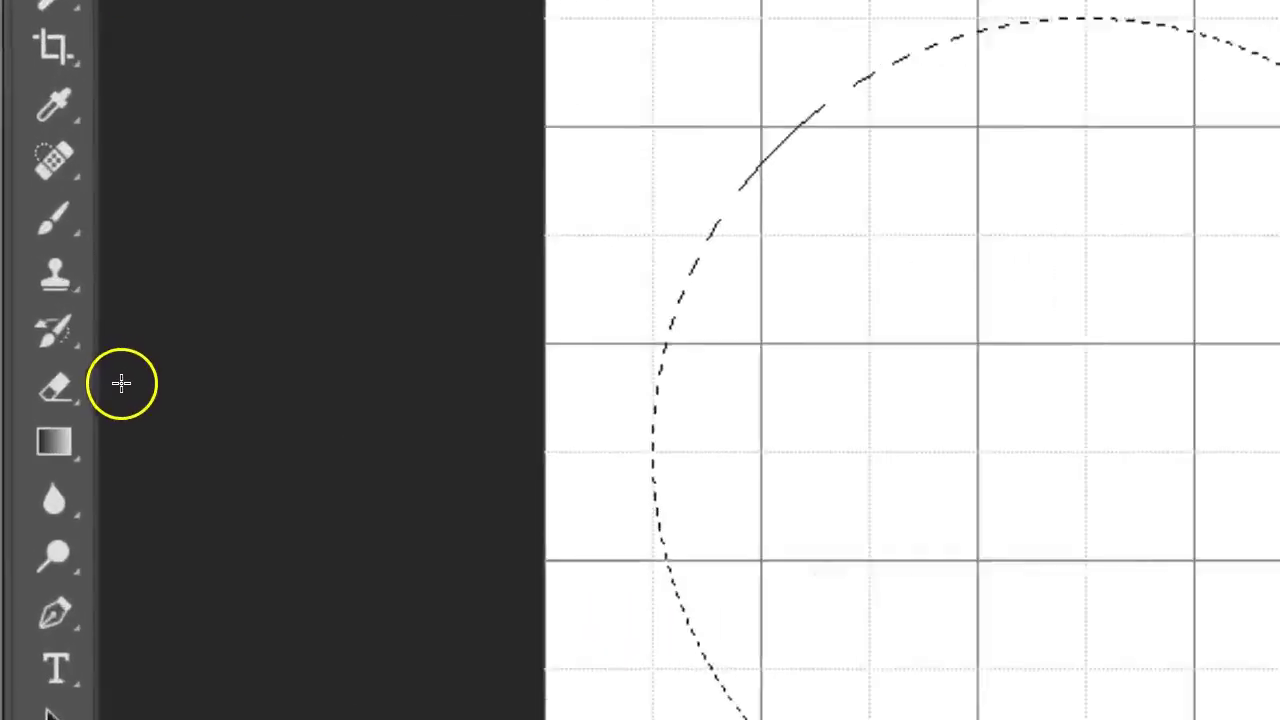
Step: Fill the circular selection on the FACE layer with the yellow foreground color and deselect it
click(41, 456)
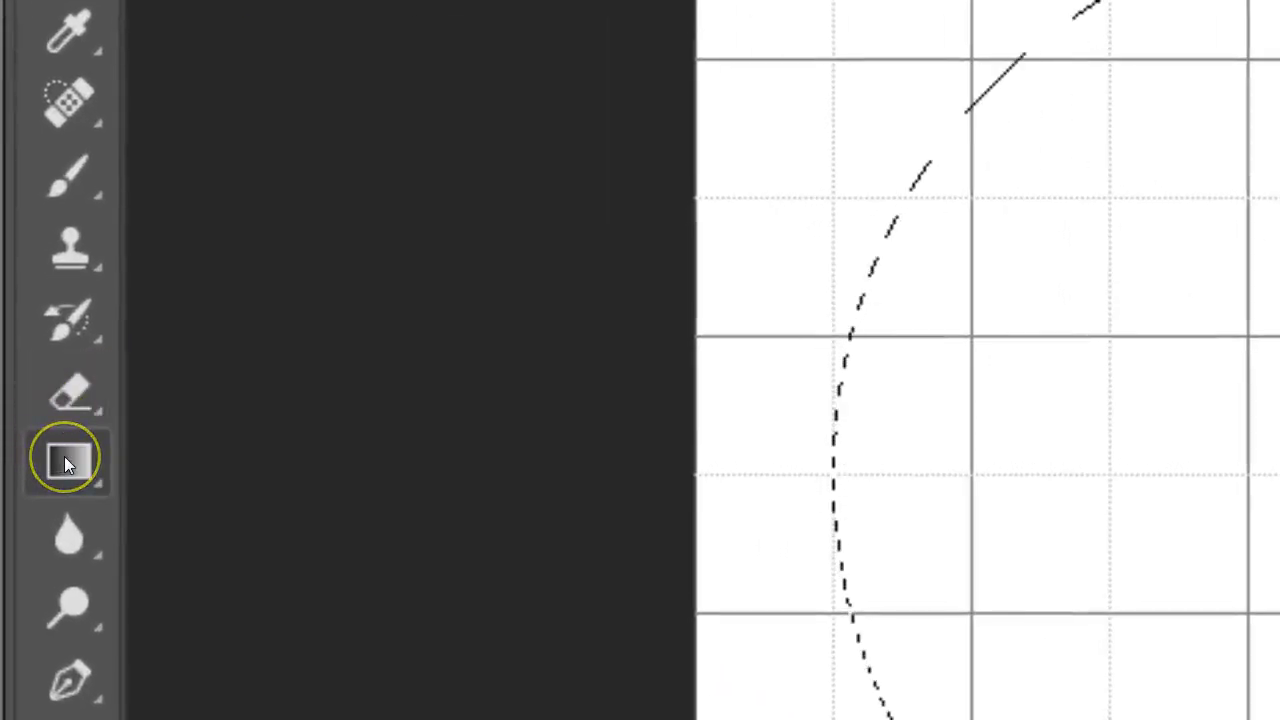
right_click(64, 460)
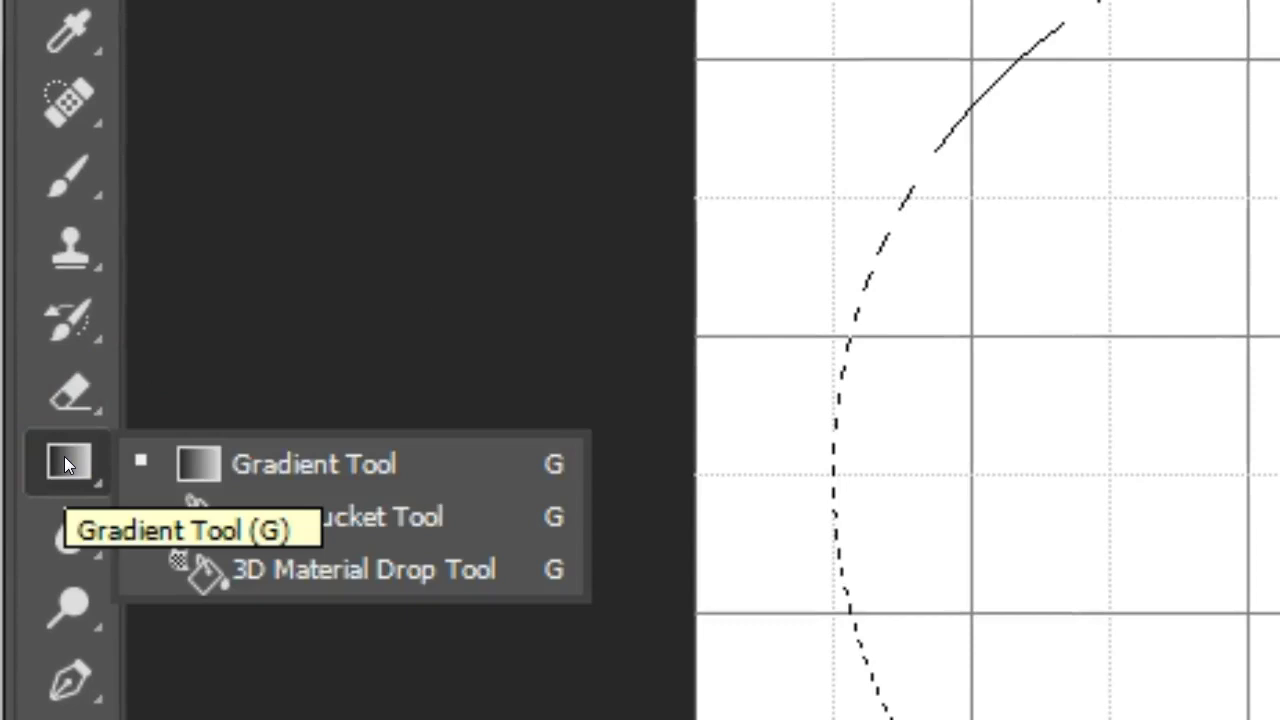
click(426, 516)
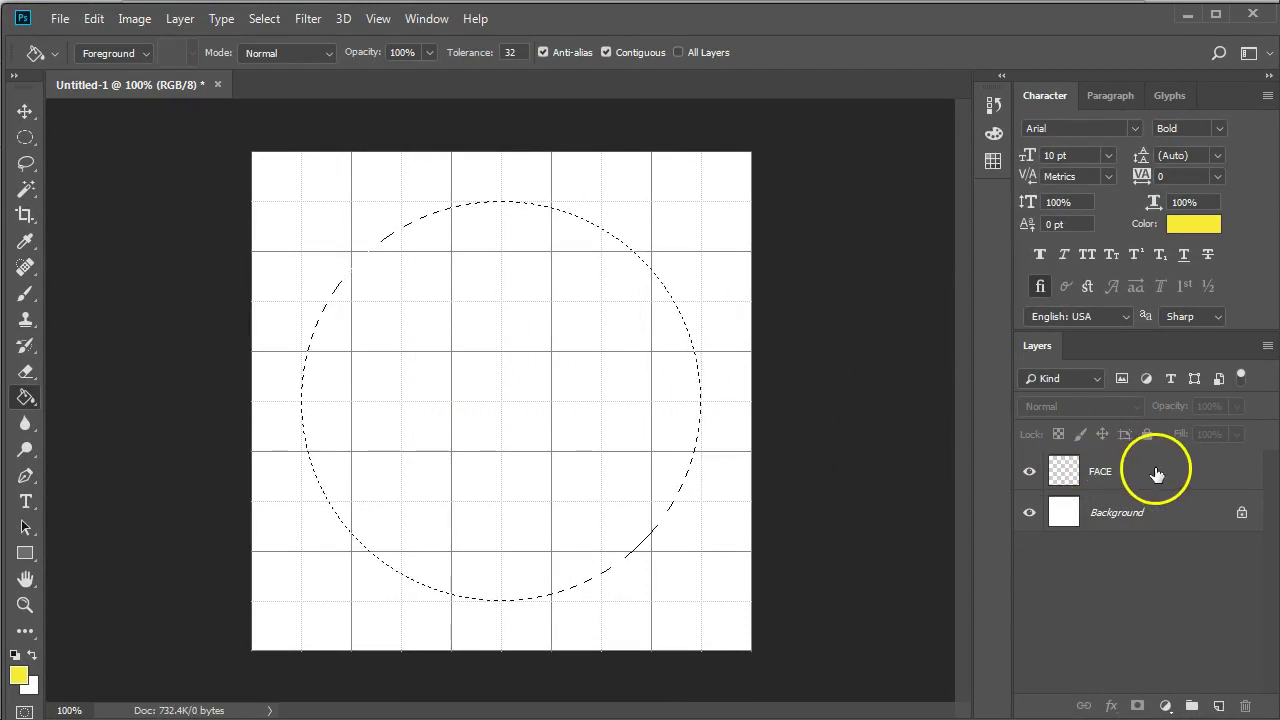
click(1156, 473)
click(522, 363)
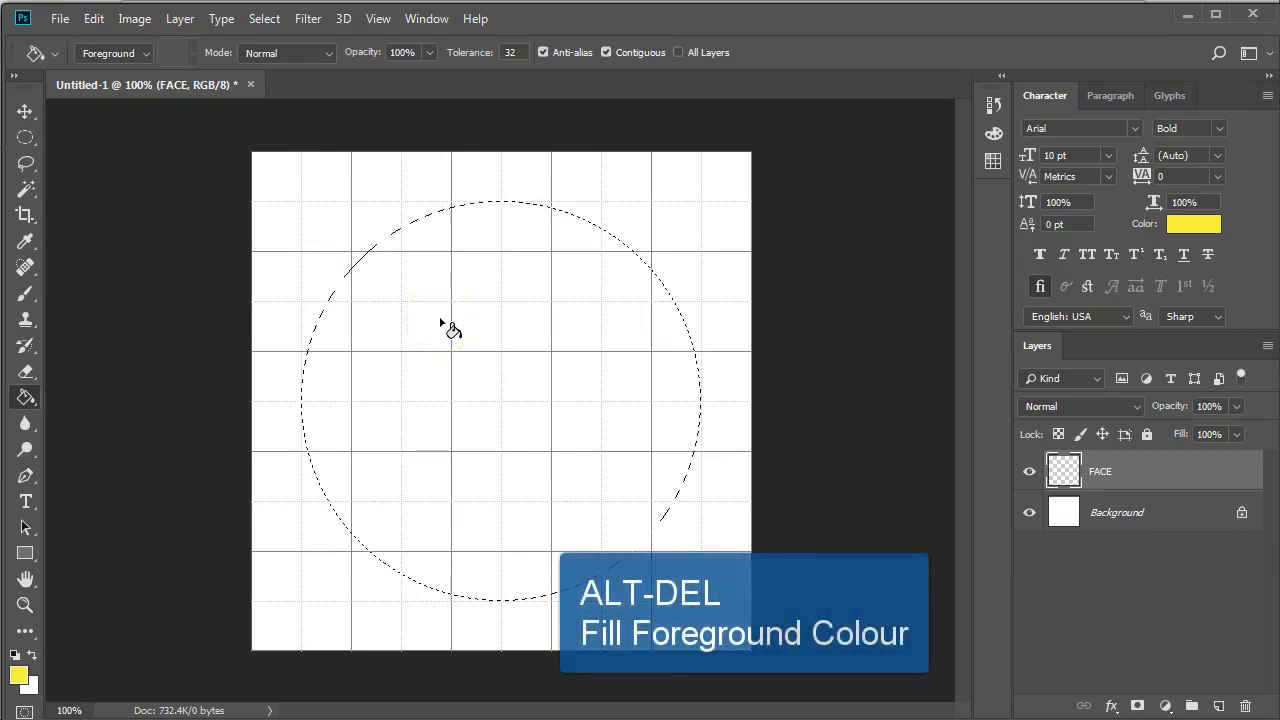
key(alt+Delete)
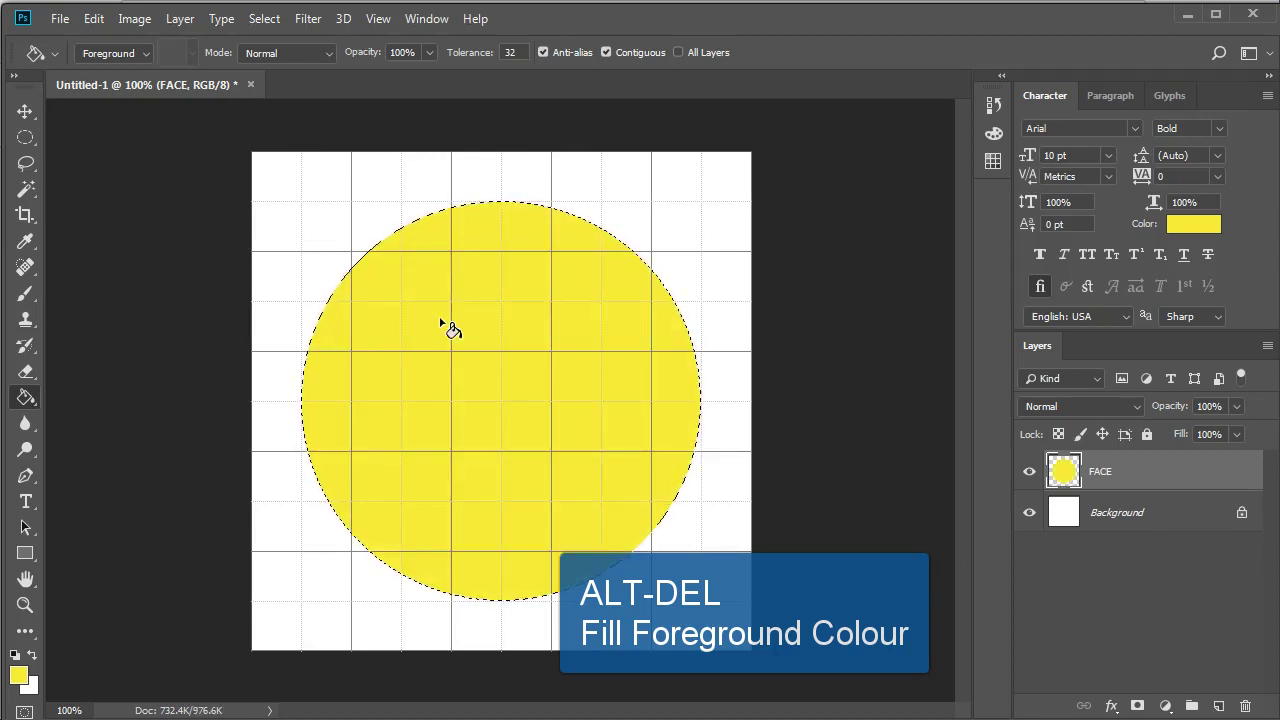
click(1038, 427)
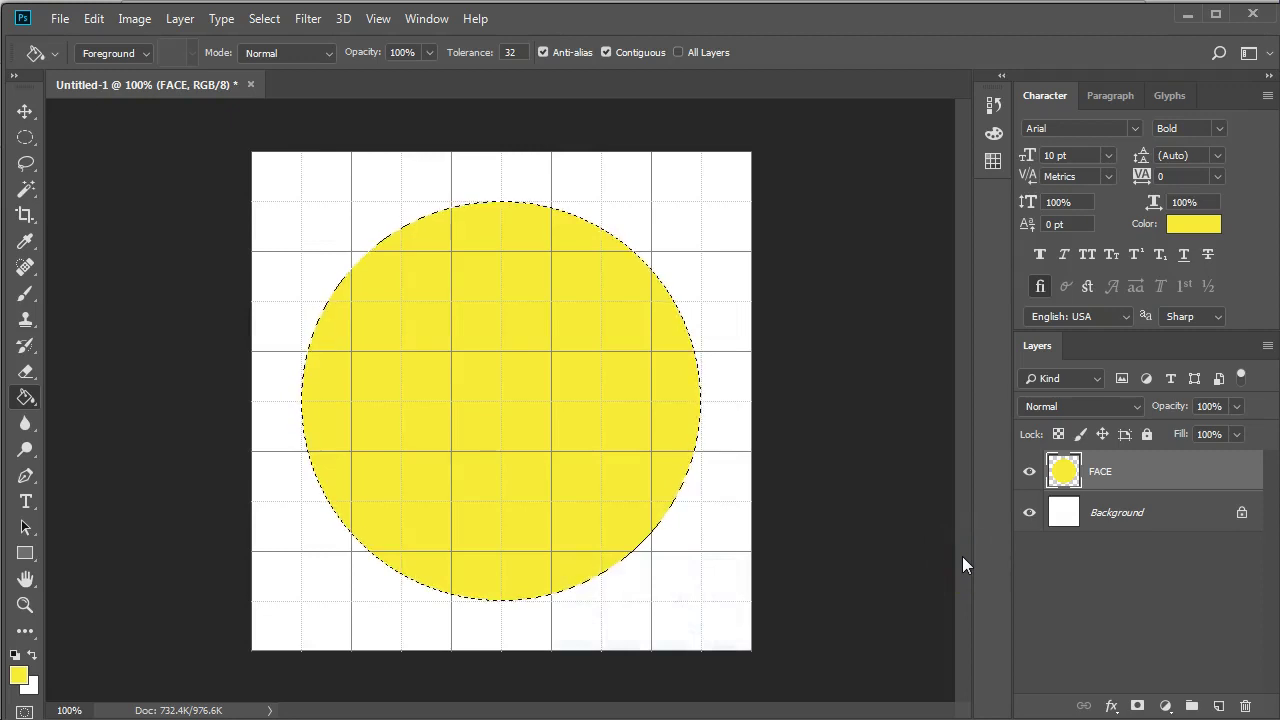
click(645, 390)
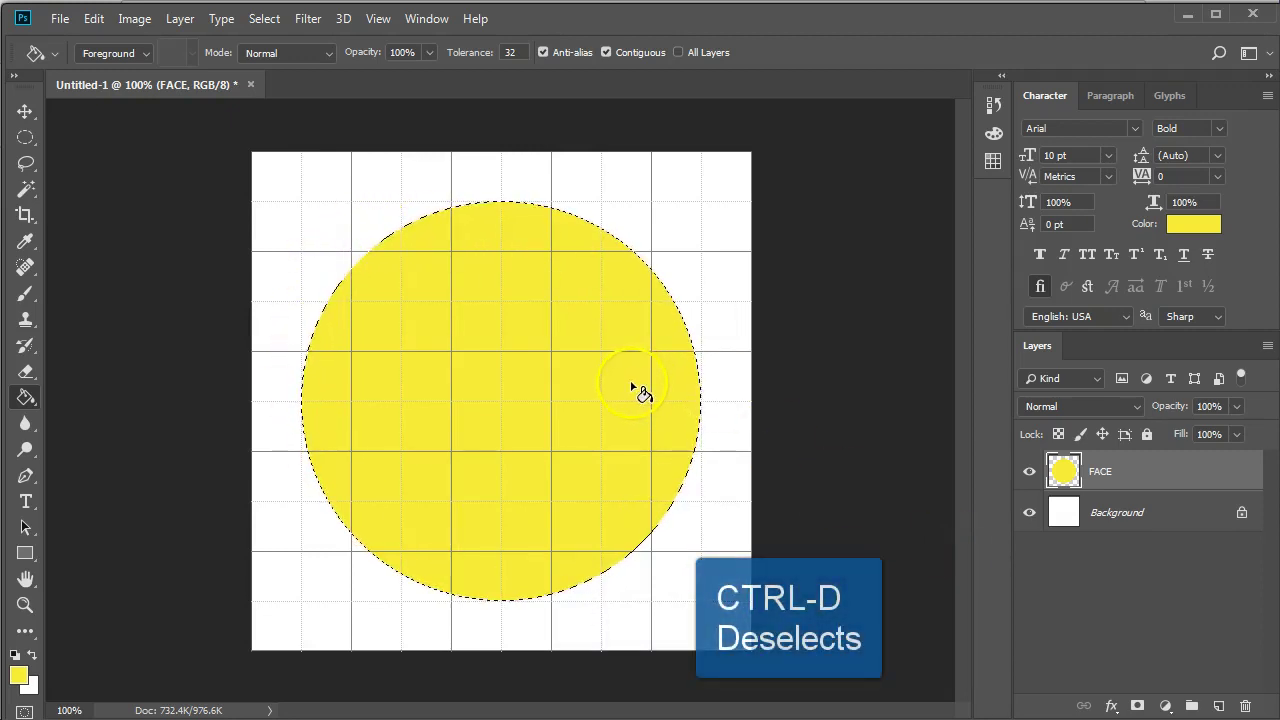
key(ctrl+d)
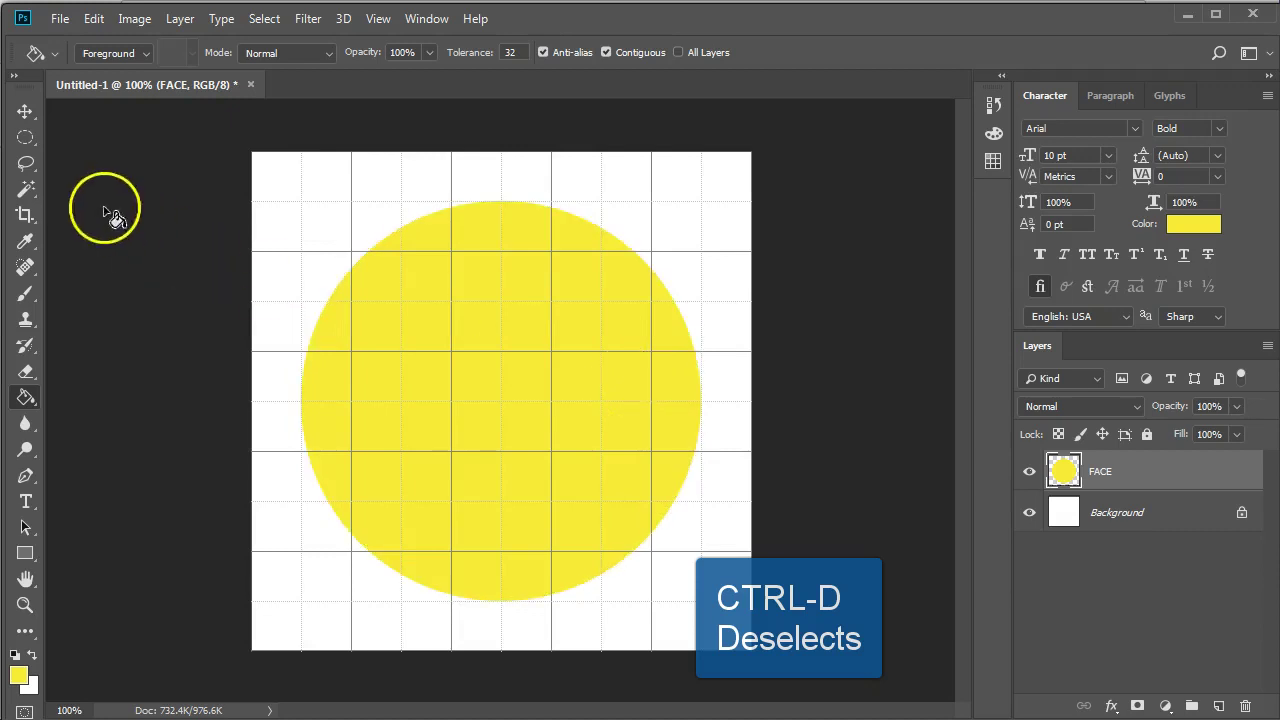
Step: Add a new layer above FACE and name it EYE
click(26, 139)
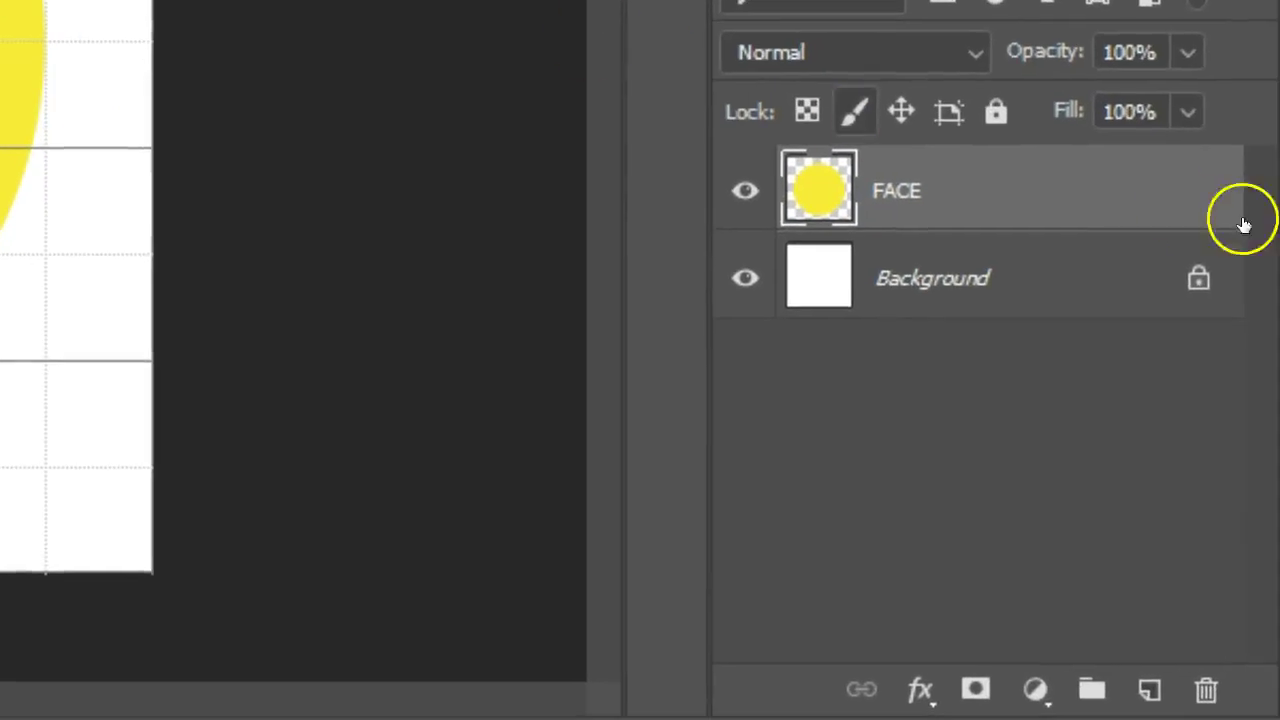
click(1149, 692)
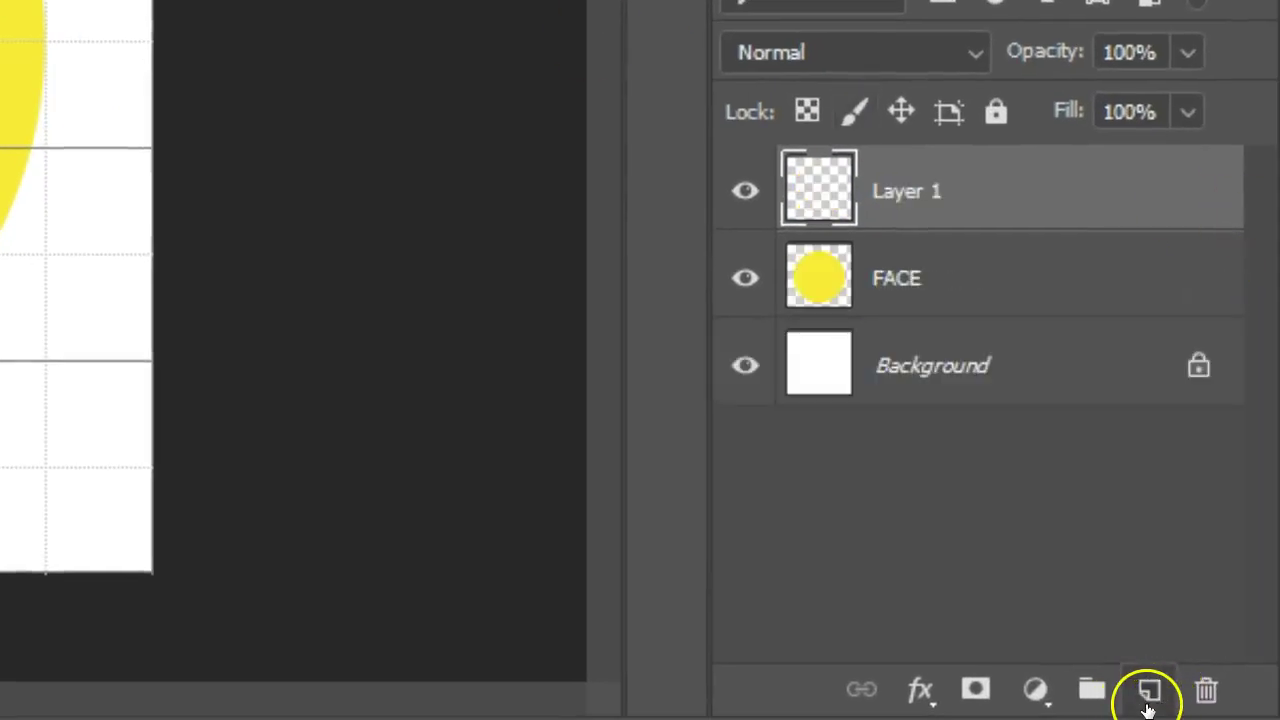
double_click(907, 198)
text(EY)
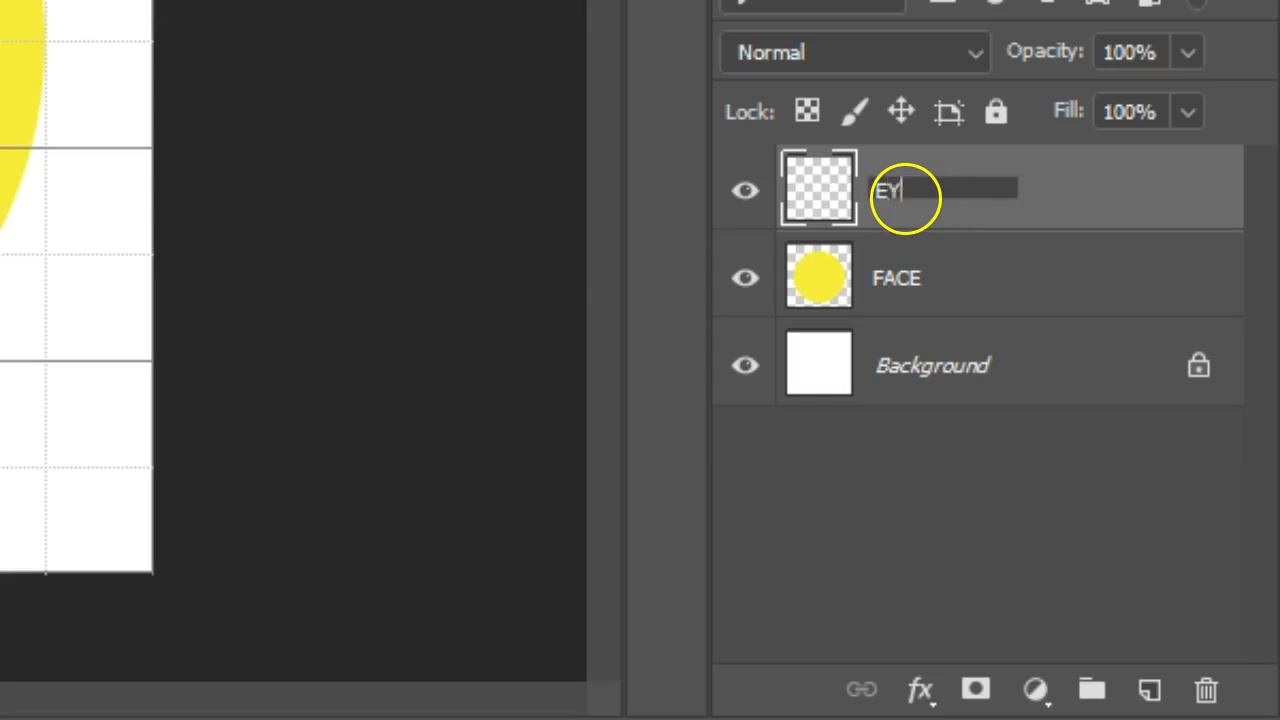
text(E\)
key(Return)
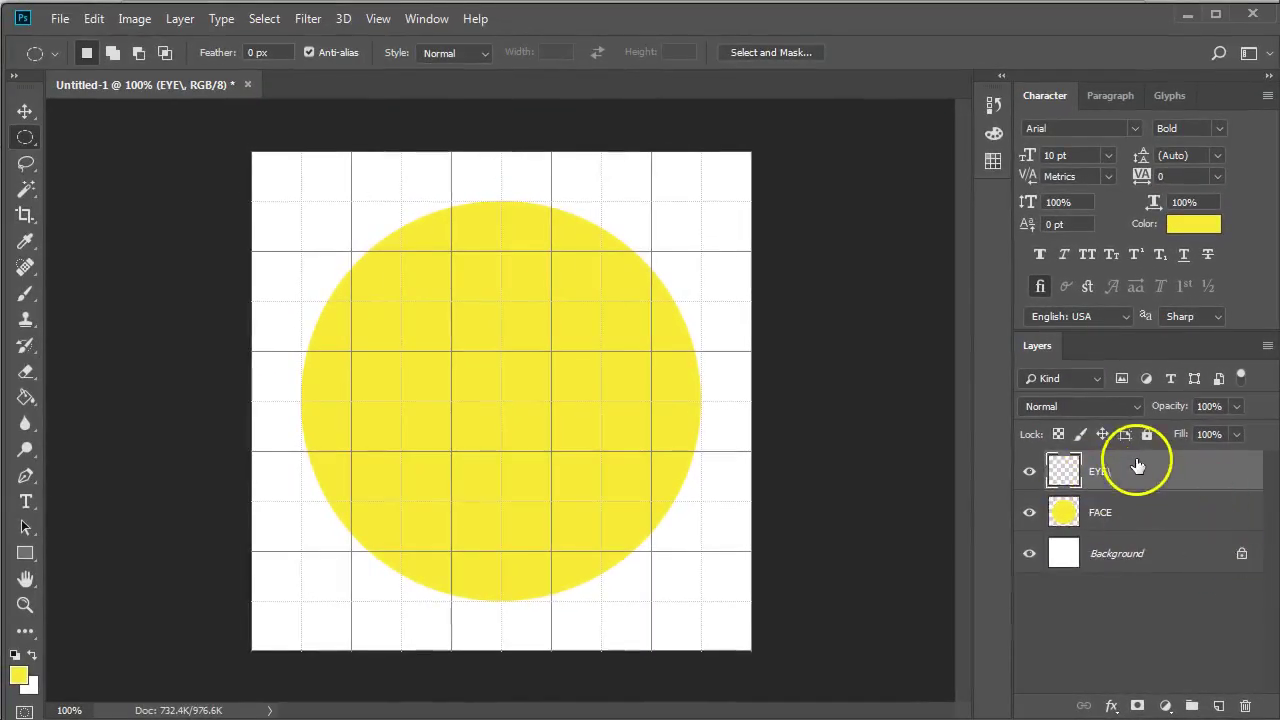
double_click(1110, 484)
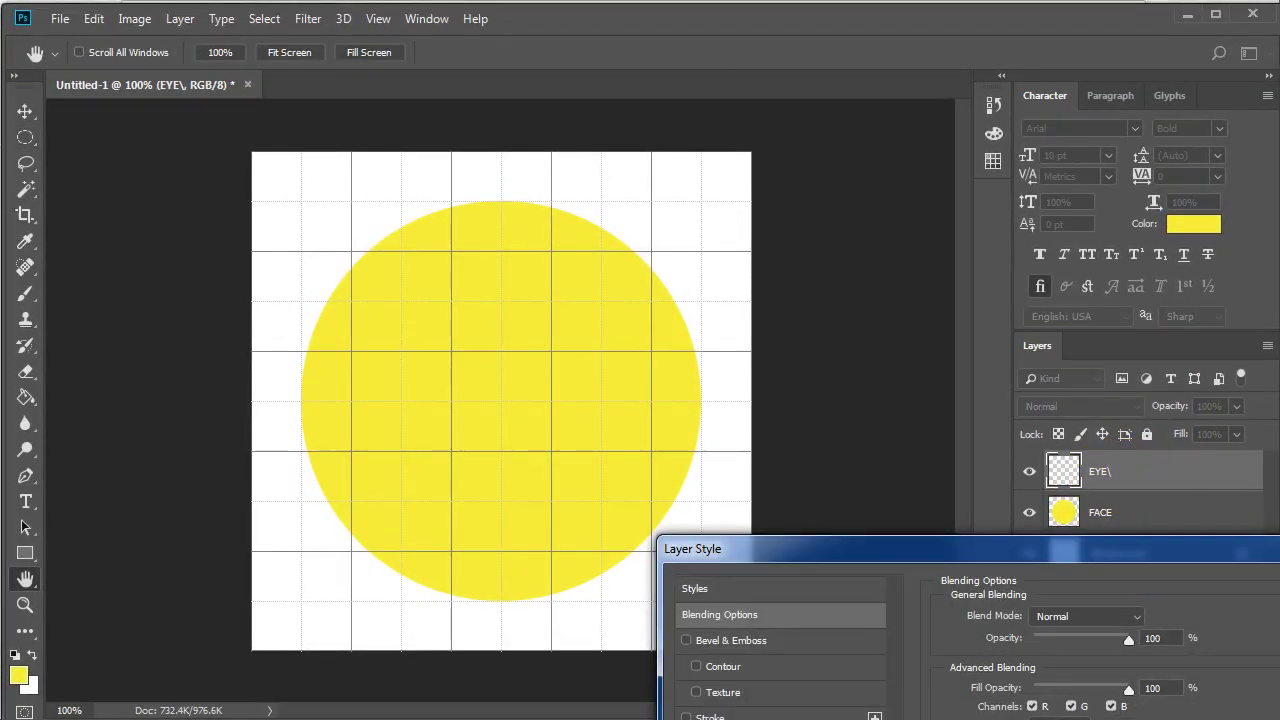
key(Escape)
double_click(1100, 470)
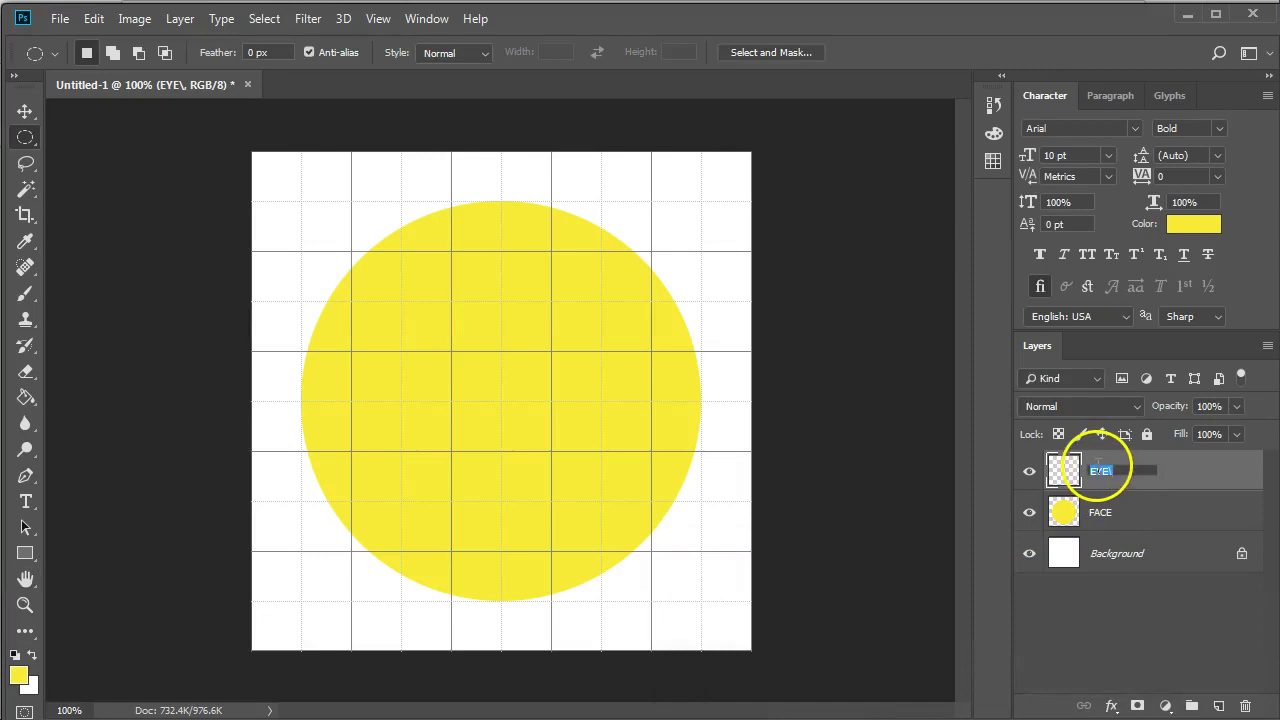
key(Return)
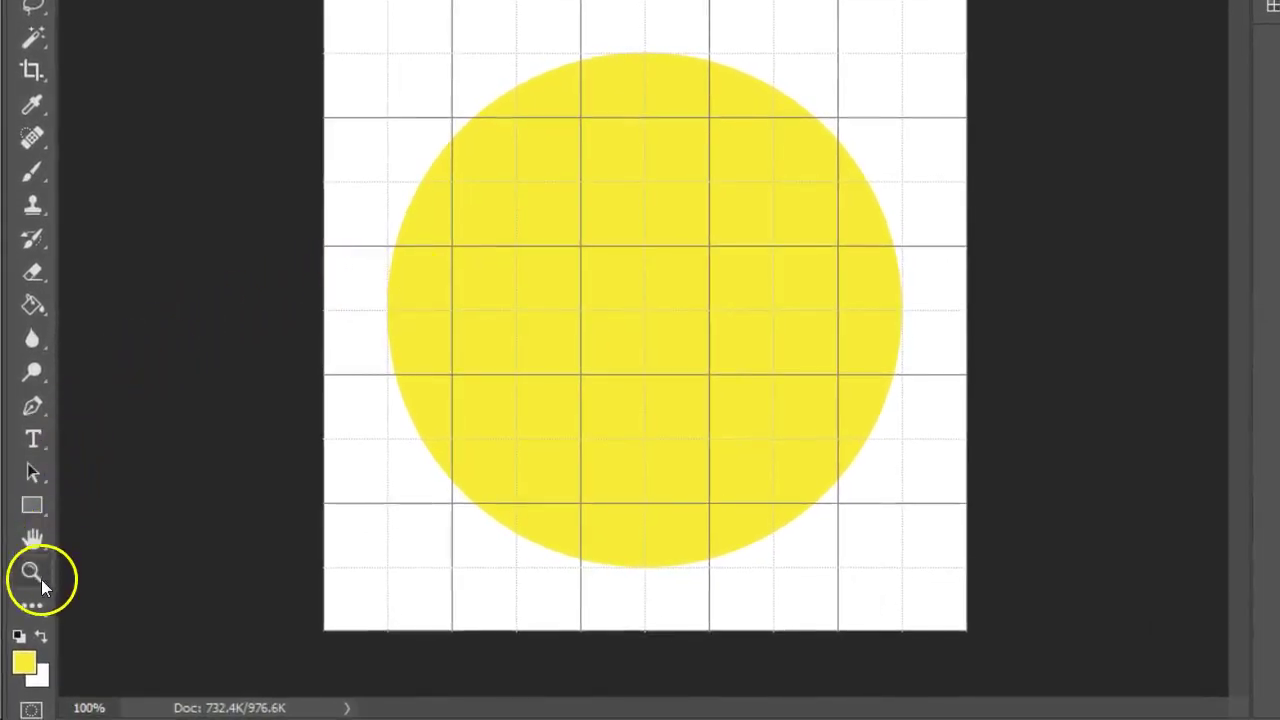
click(25, 665)
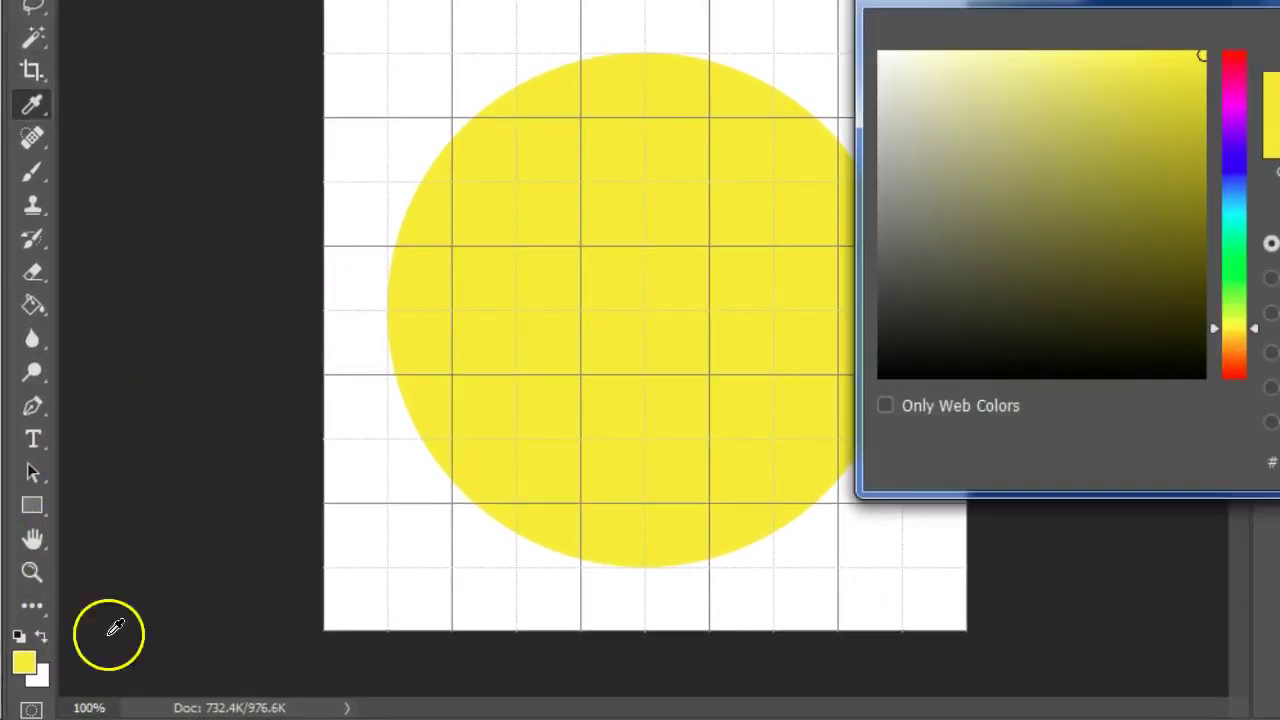
click(1110, 372)
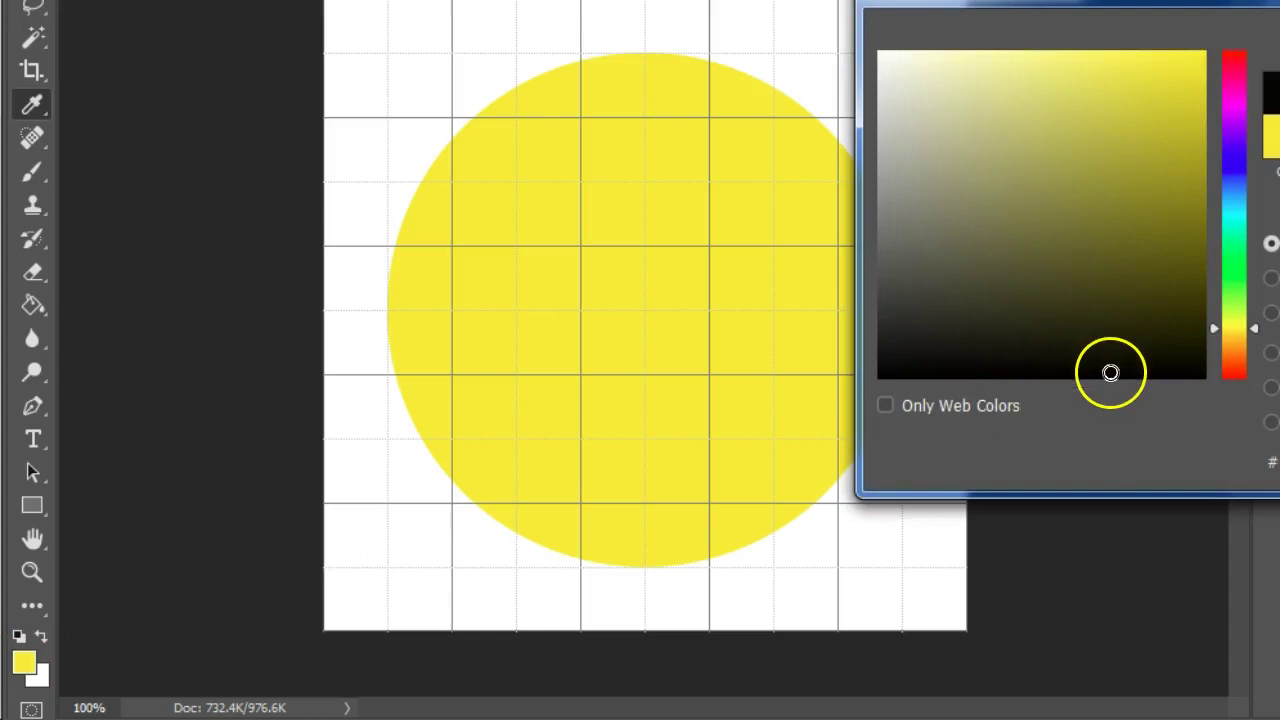
key(Escape)
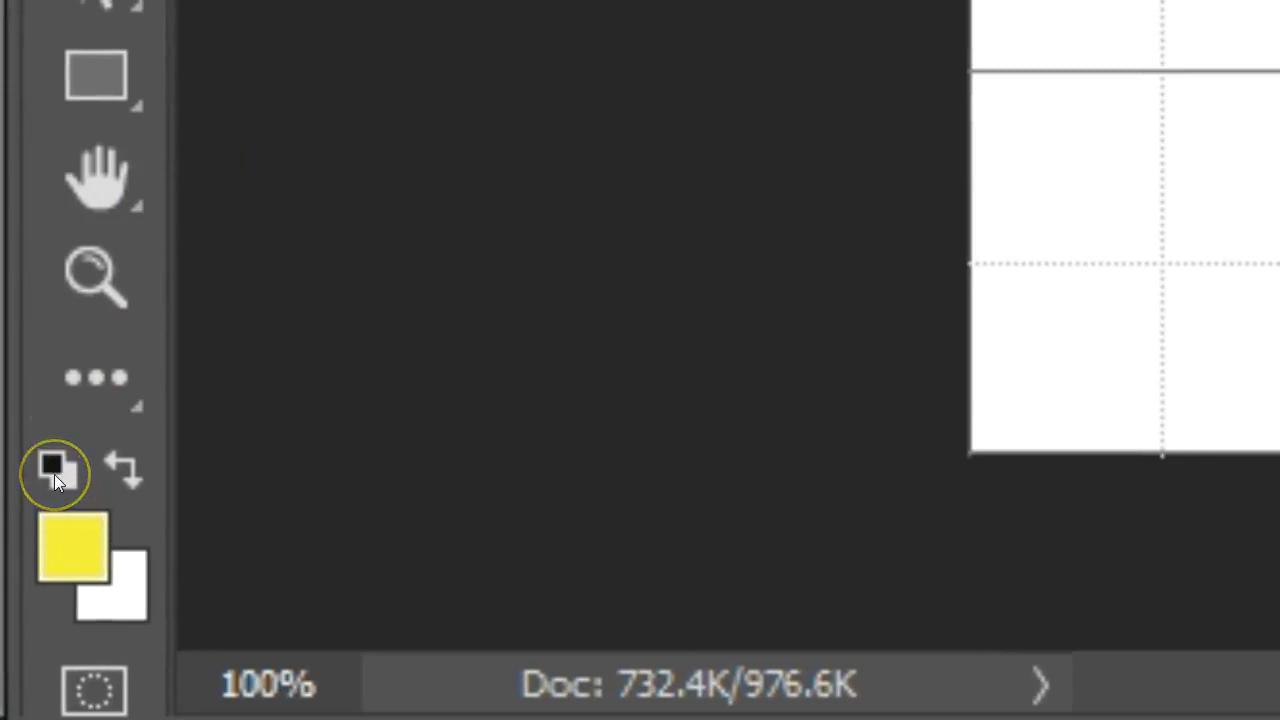
Step: Restore the default black and white colors, and draw a narrow vertical ellipse for the left eye on the EYE layer, filled with black
click(54, 474)
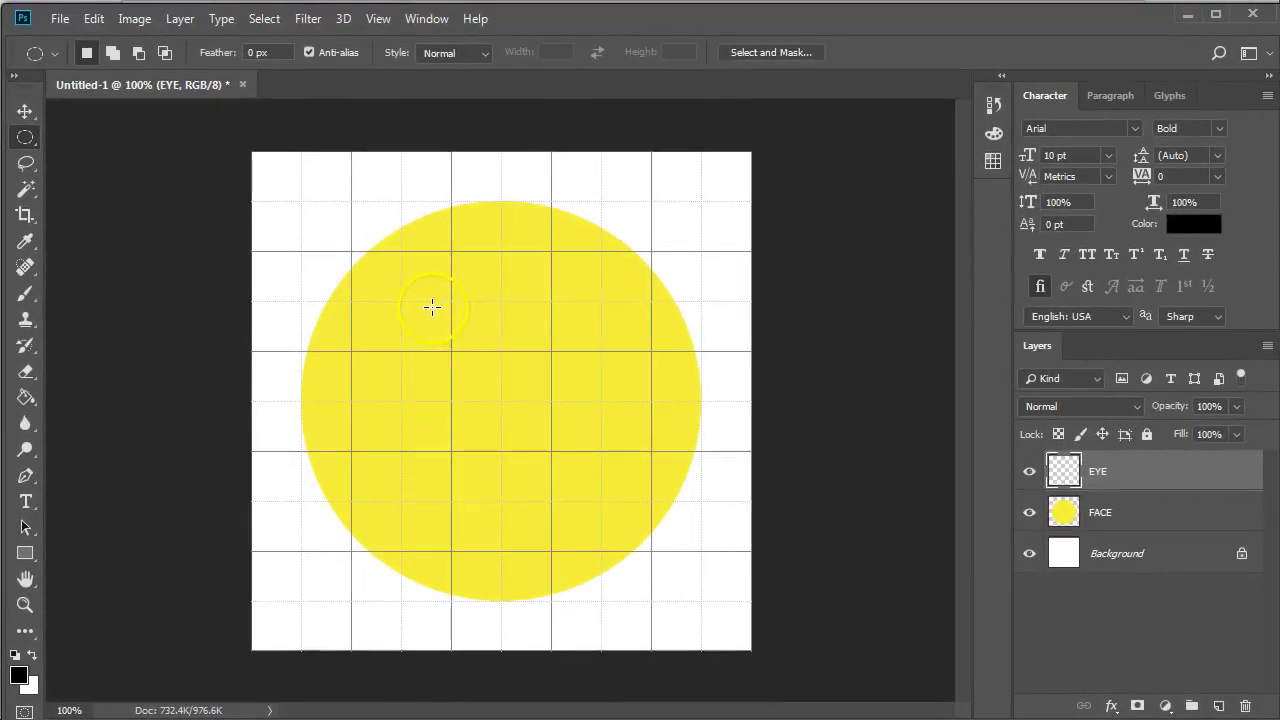
drag(433, 300, 474, 415)
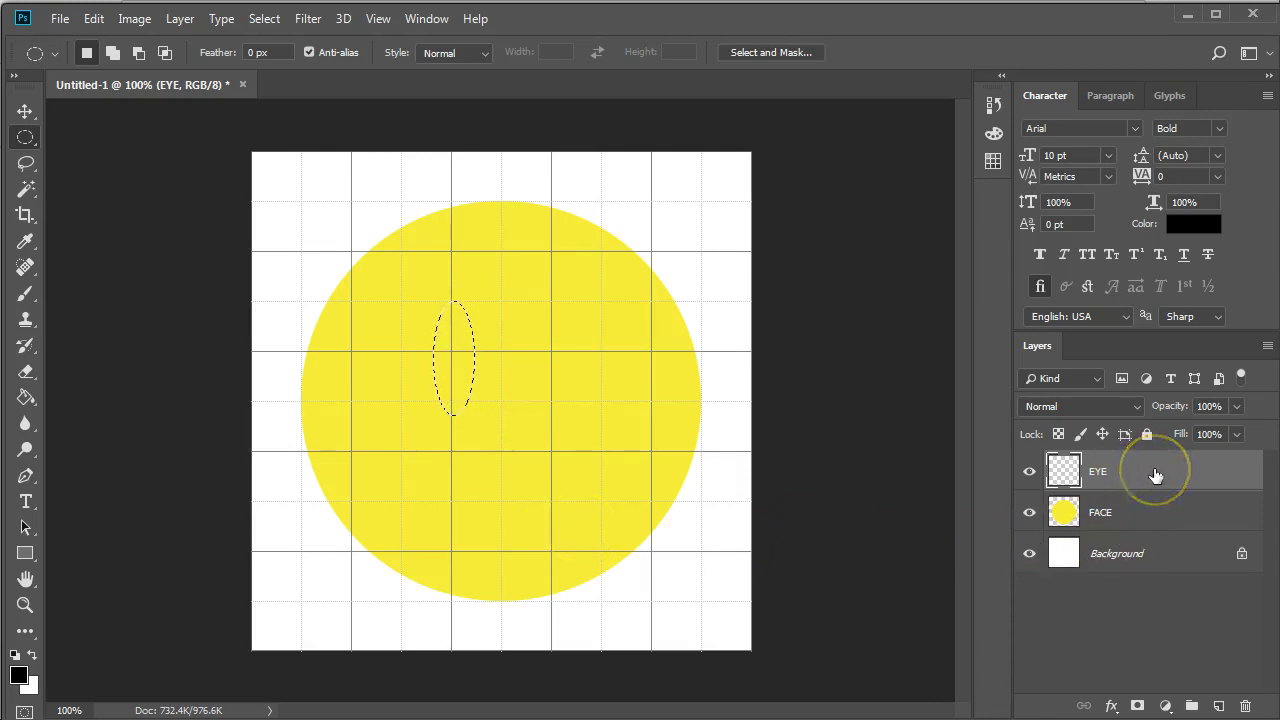
key(alt+BackSpace)
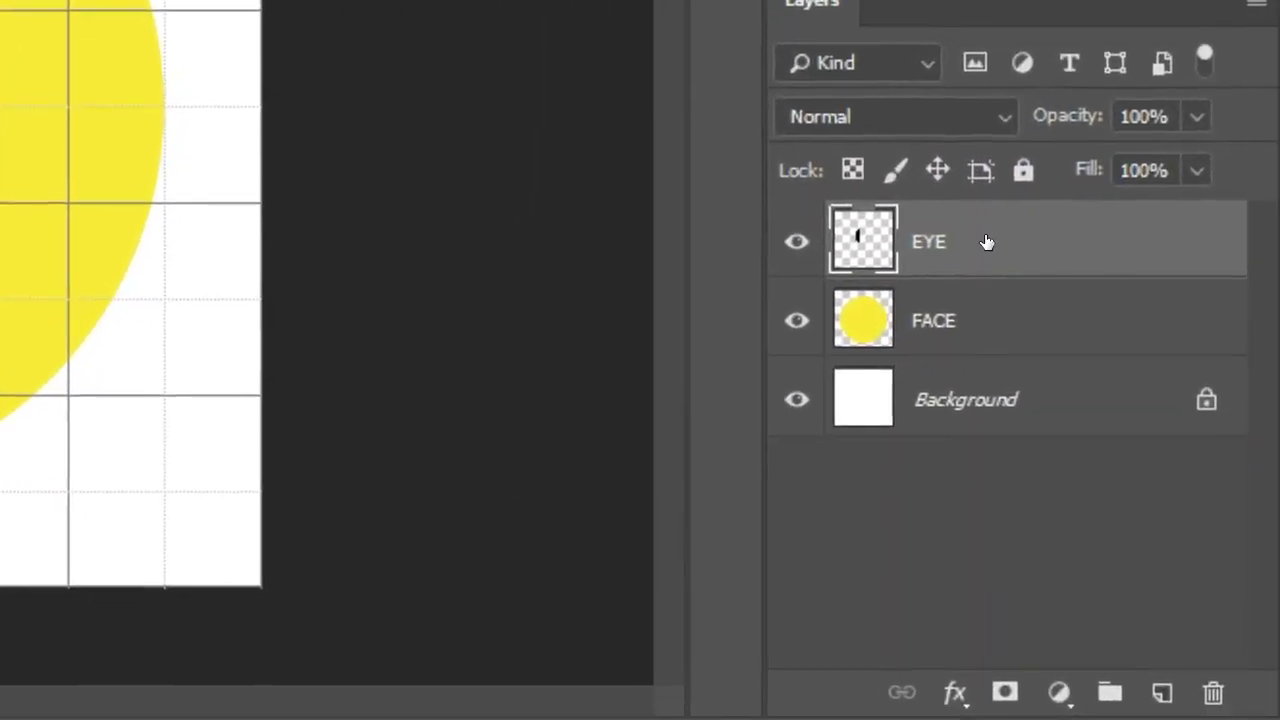
Step: Duplicate the EYE layer, move the copy across to the third interior vertical gridline, and center the original eye on the second
key(ctrl+j)
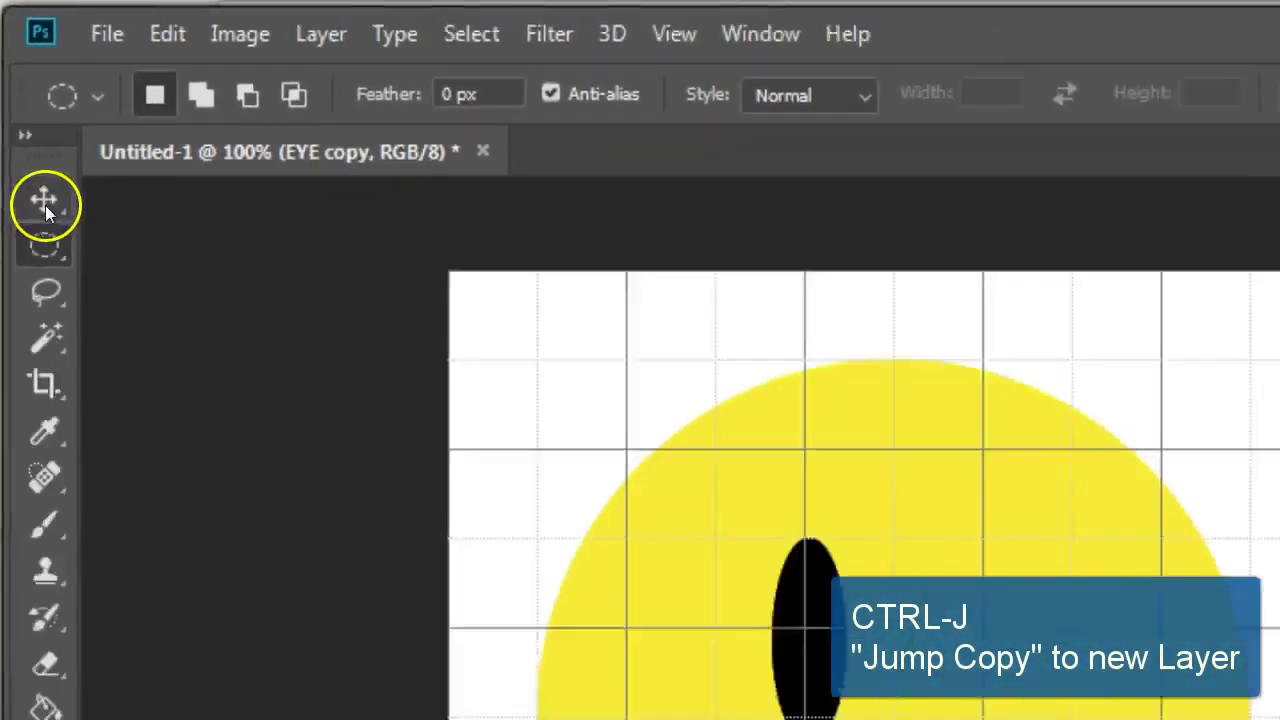
click(68, 315)
drag(452, 355, 560, 384)
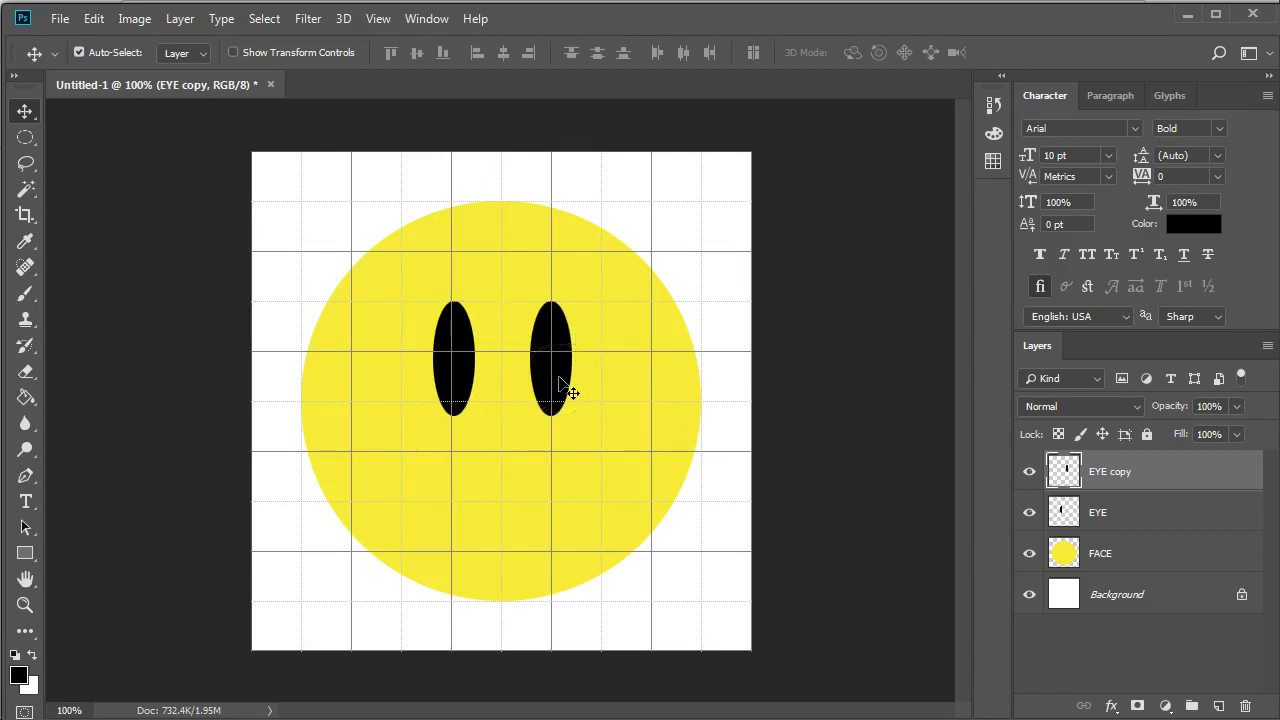
click(462, 380)
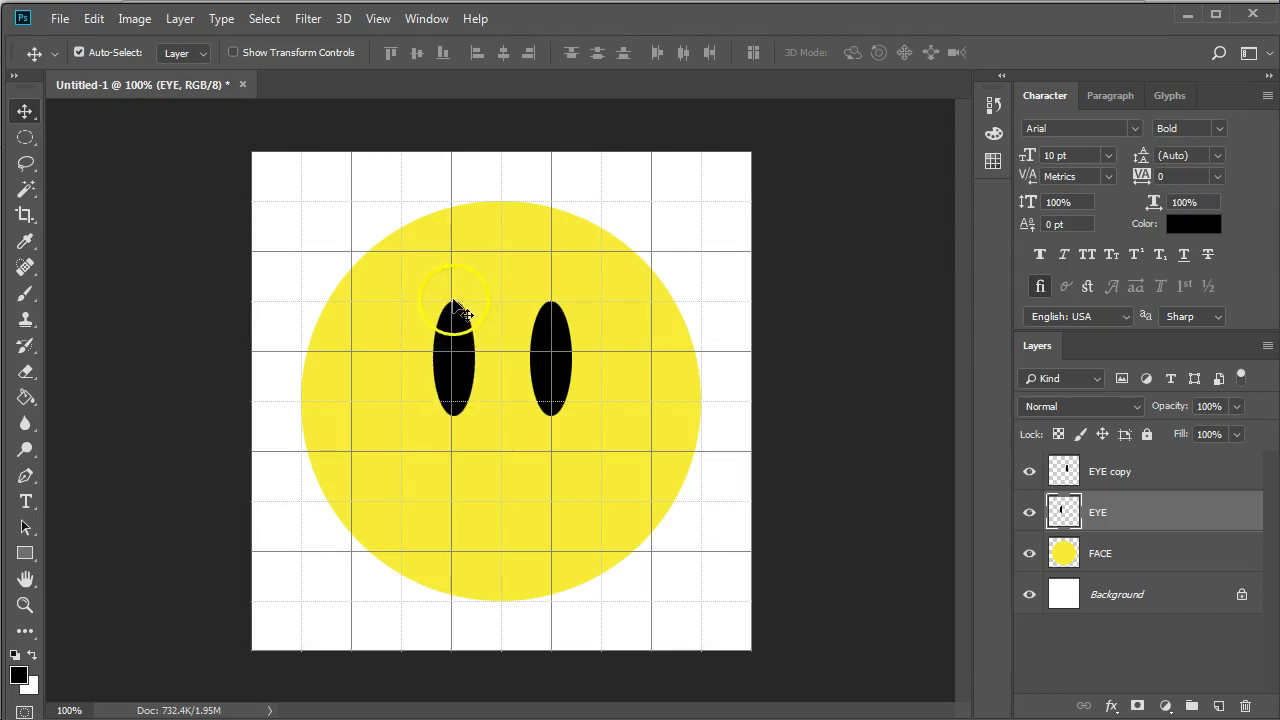
drag(466, 384, 460, 384)
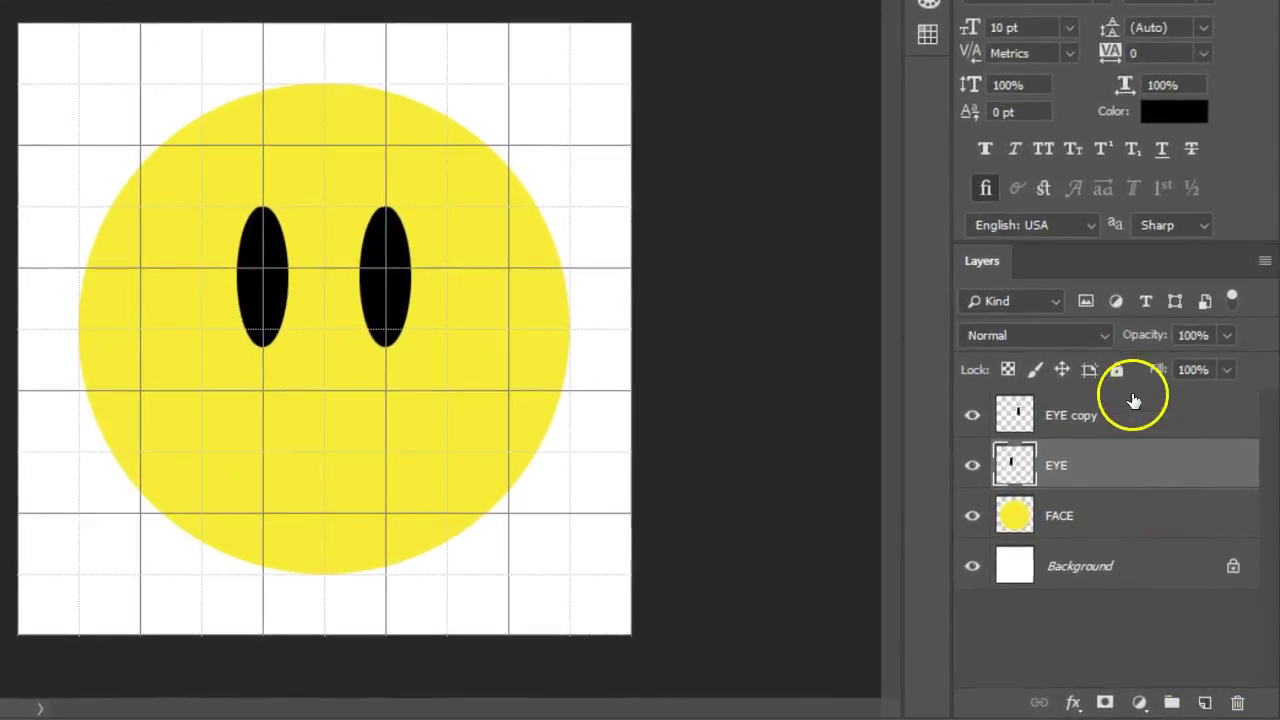
click(1136, 420)
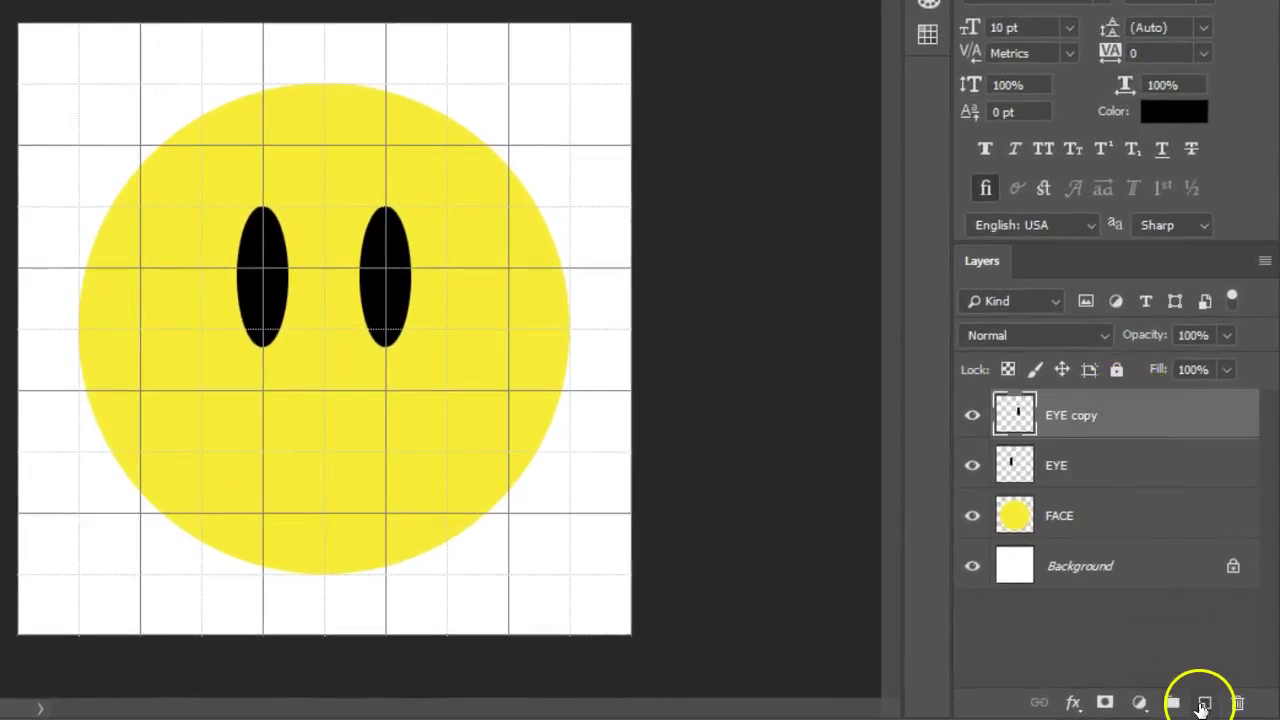
click(1136, 463)
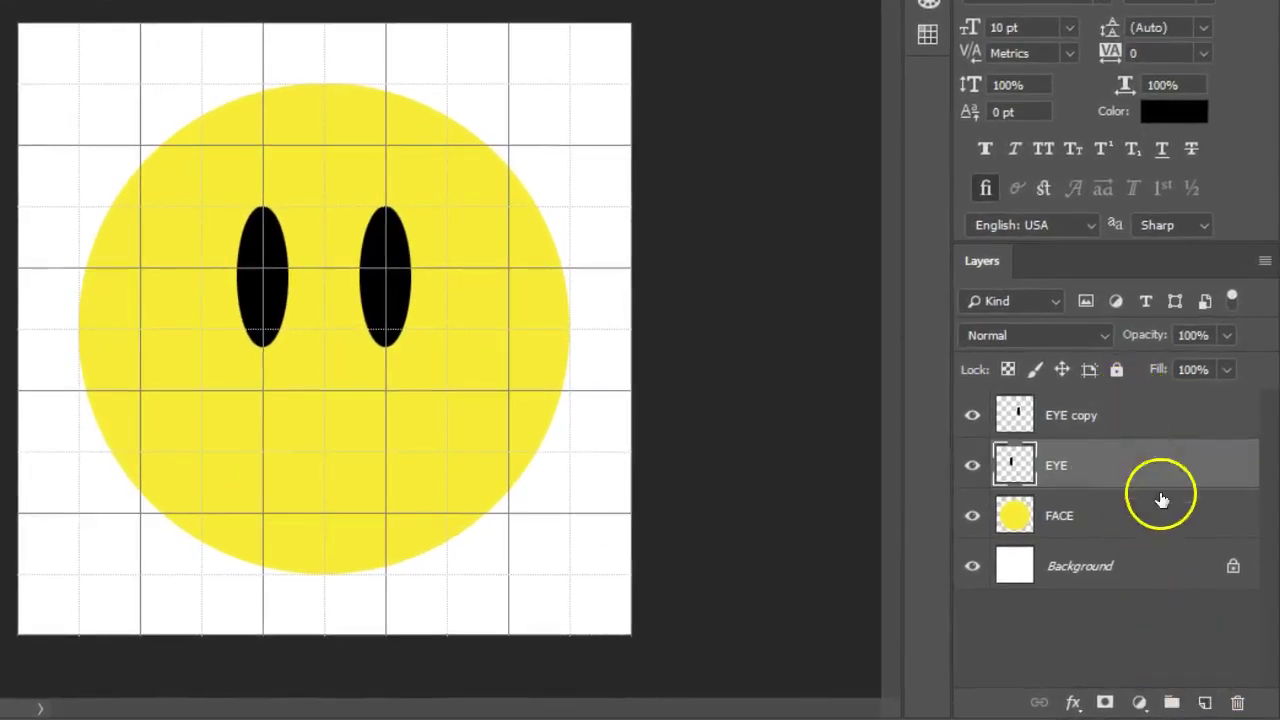
Step: Add a new layer named Mouth, place the EYE copy layer beneath it, and make Mouth the active layer
click(1205, 705)
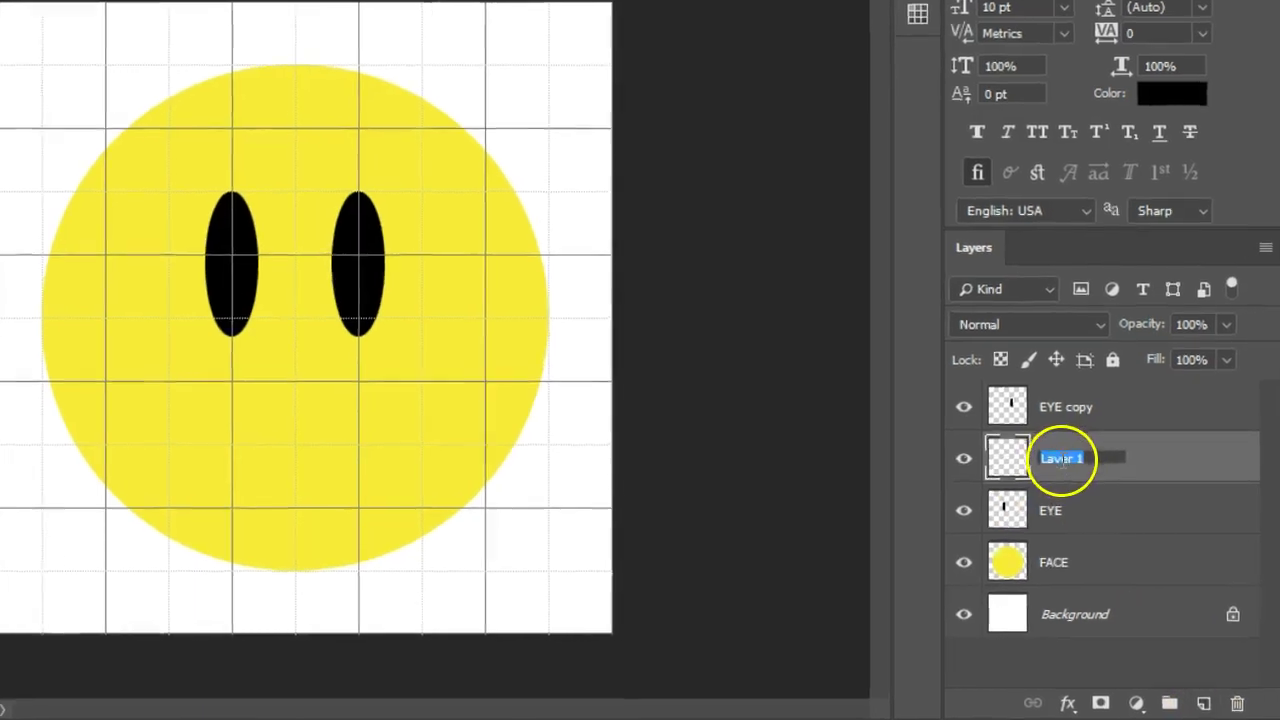
text(Mouth)
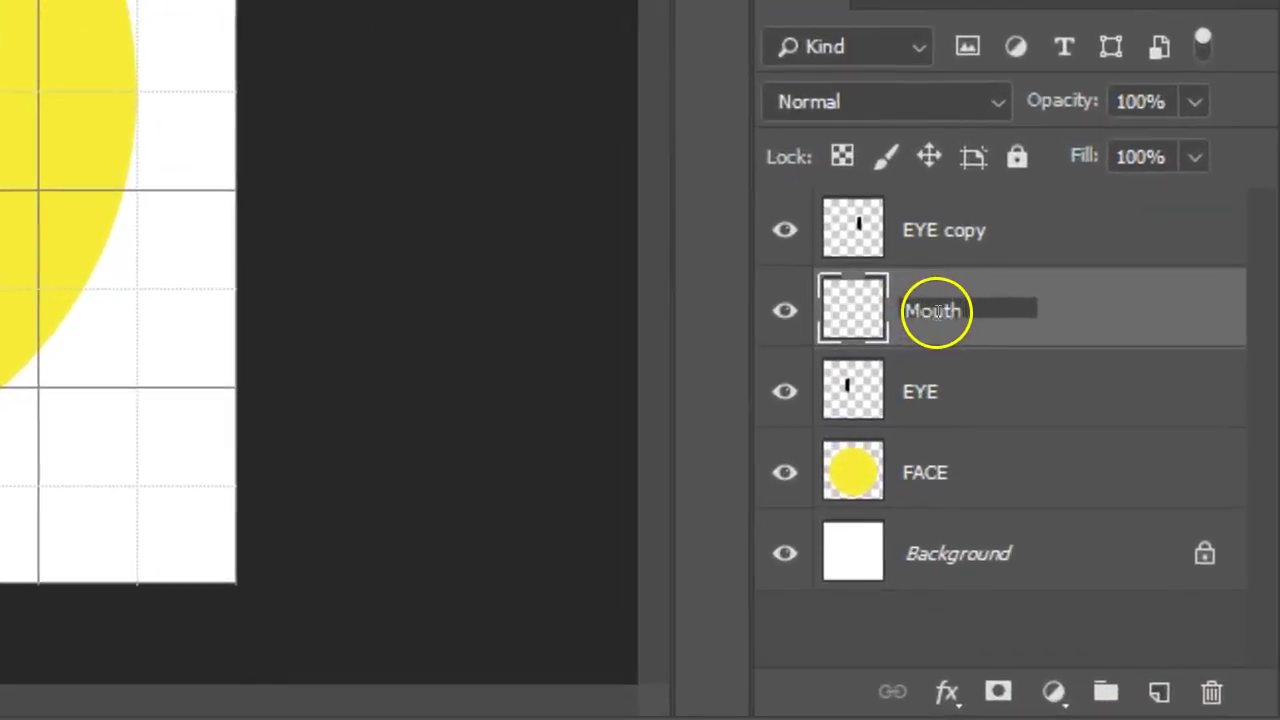
key(Return)
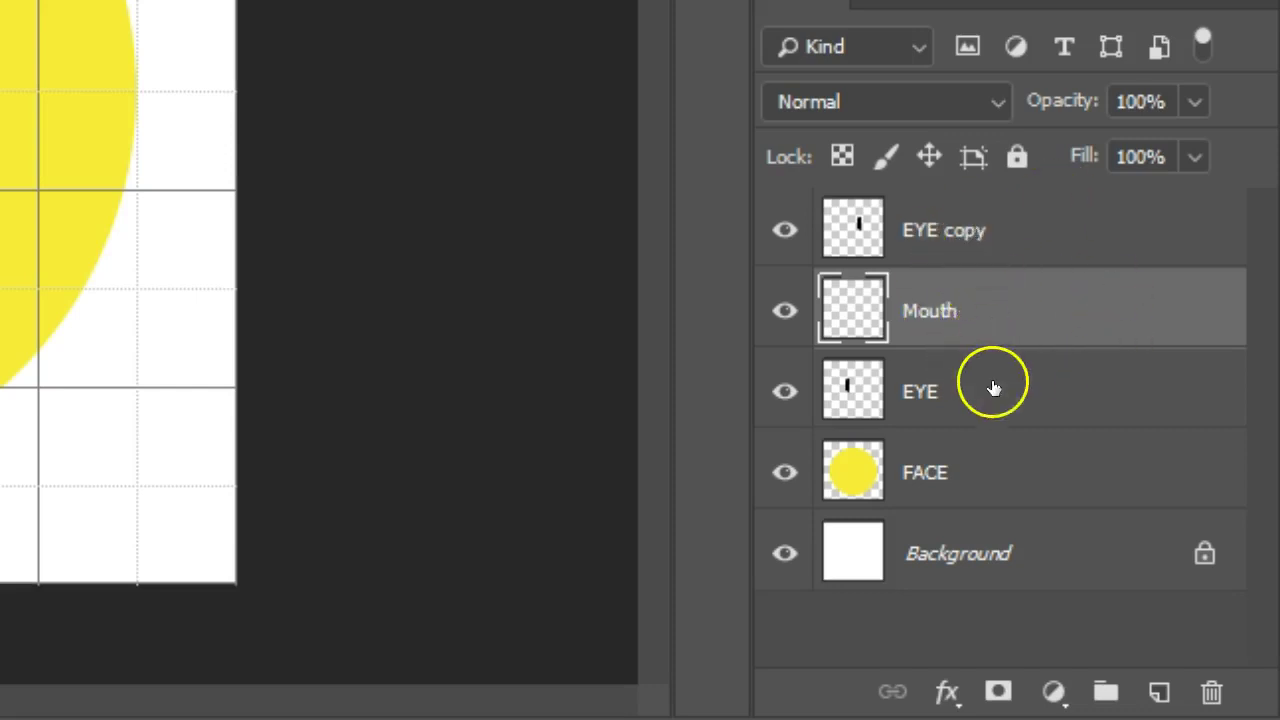
drag(971, 217, 997, 349)
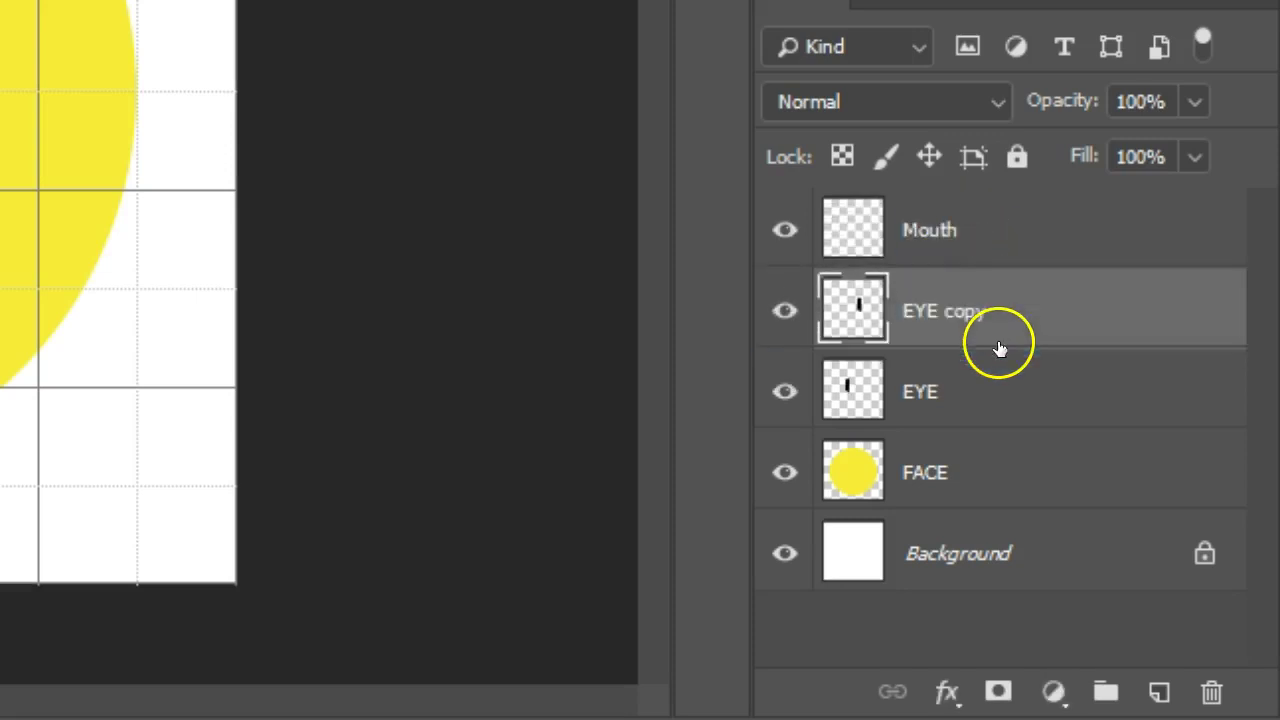
click(986, 234)
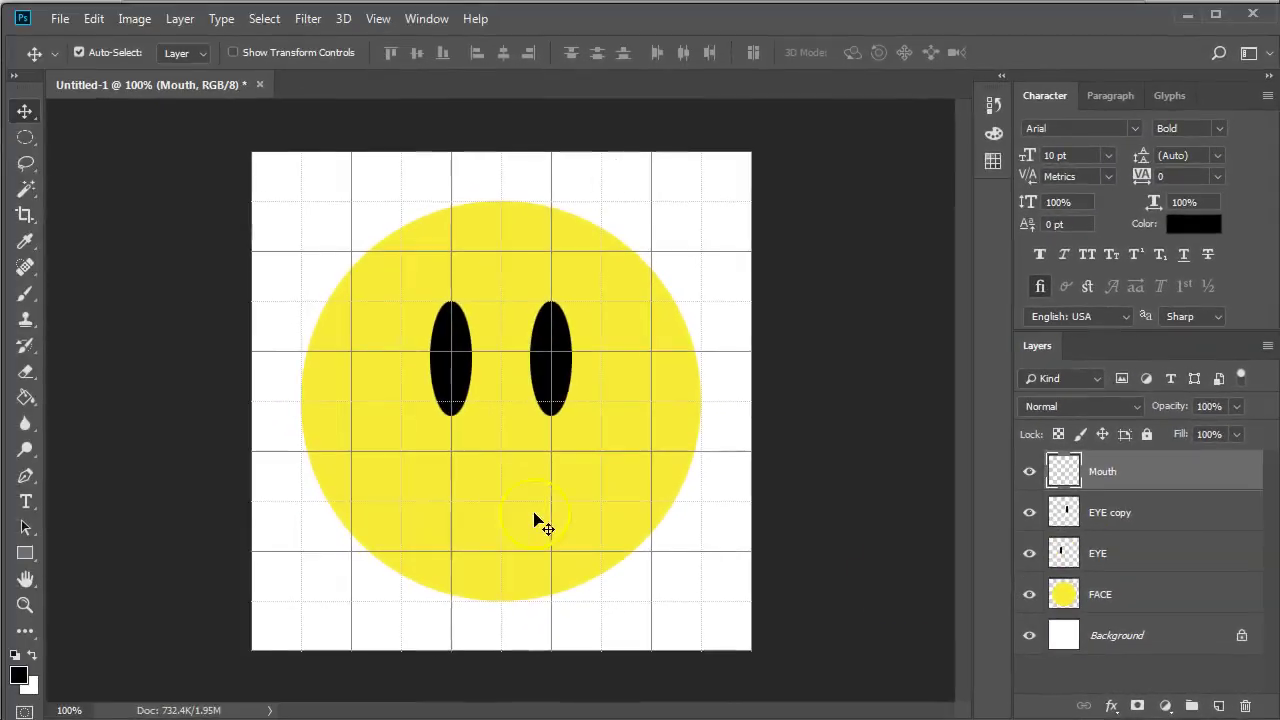
Step: Draw a wide horizontal elliptical selection below the eyes and fill it with black on the Mouth layer
click(25, 137)
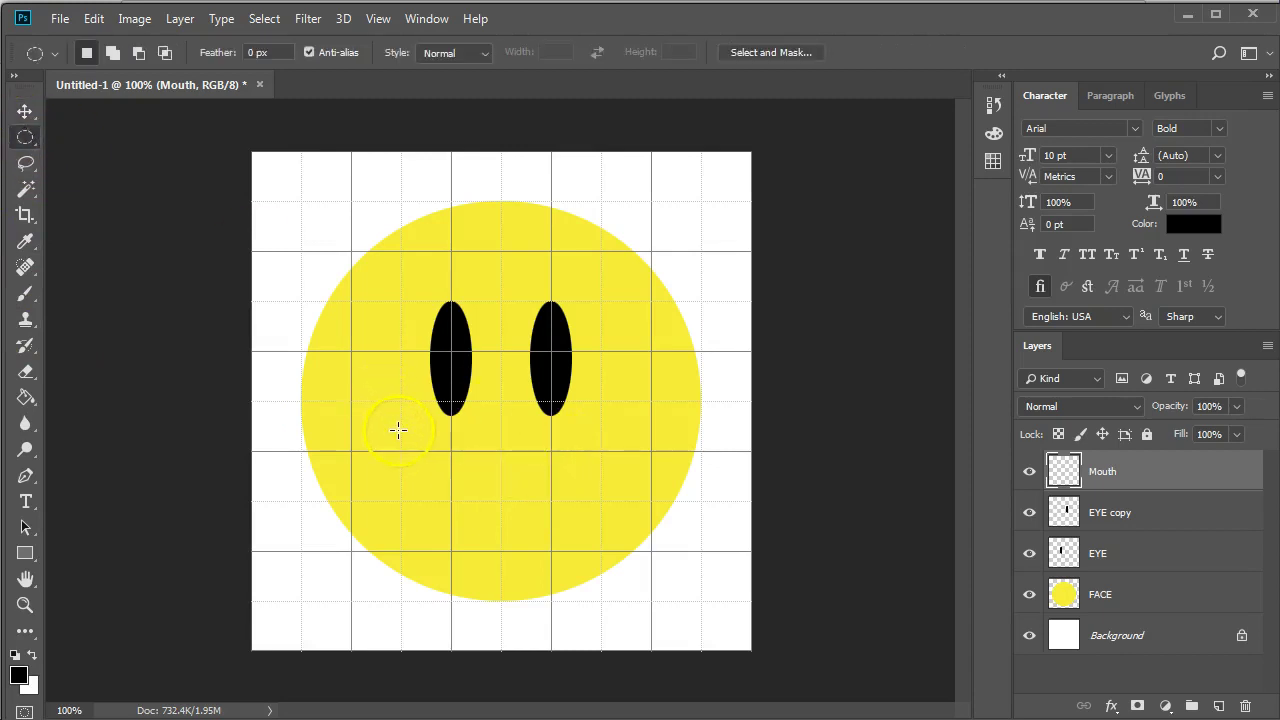
drag(400, 428, 609, 546)
key(alt+BackSpace)
click(1124, 485)
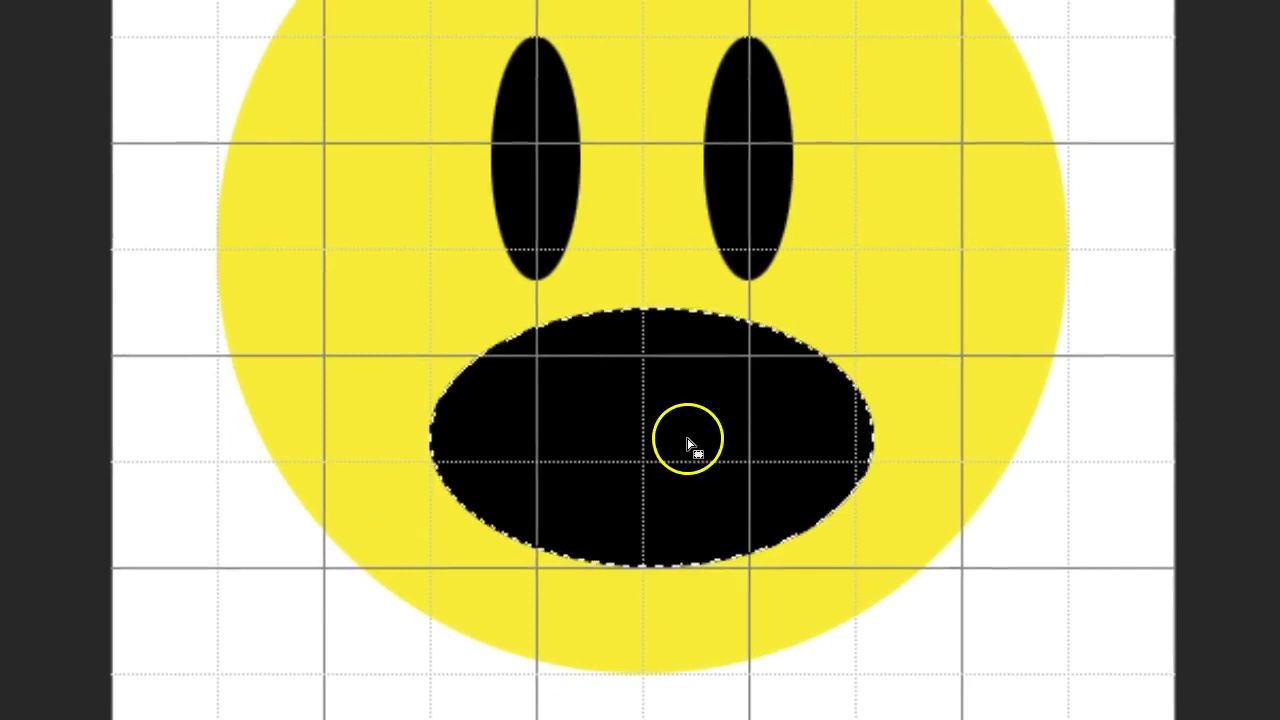
Step: Shift the elliptical selection slightly upward, delete the black inside it to leave a curved smile, and deselect
drag(694, 443, 686, 401)
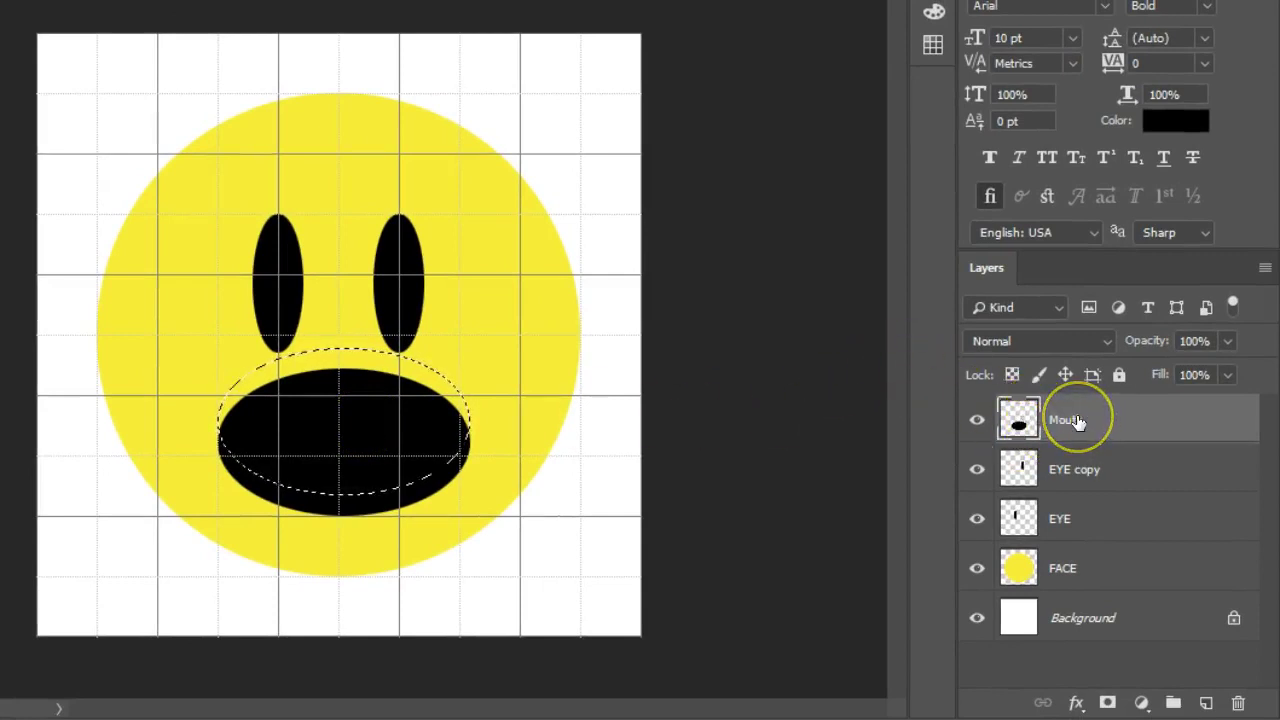
key(Delete)
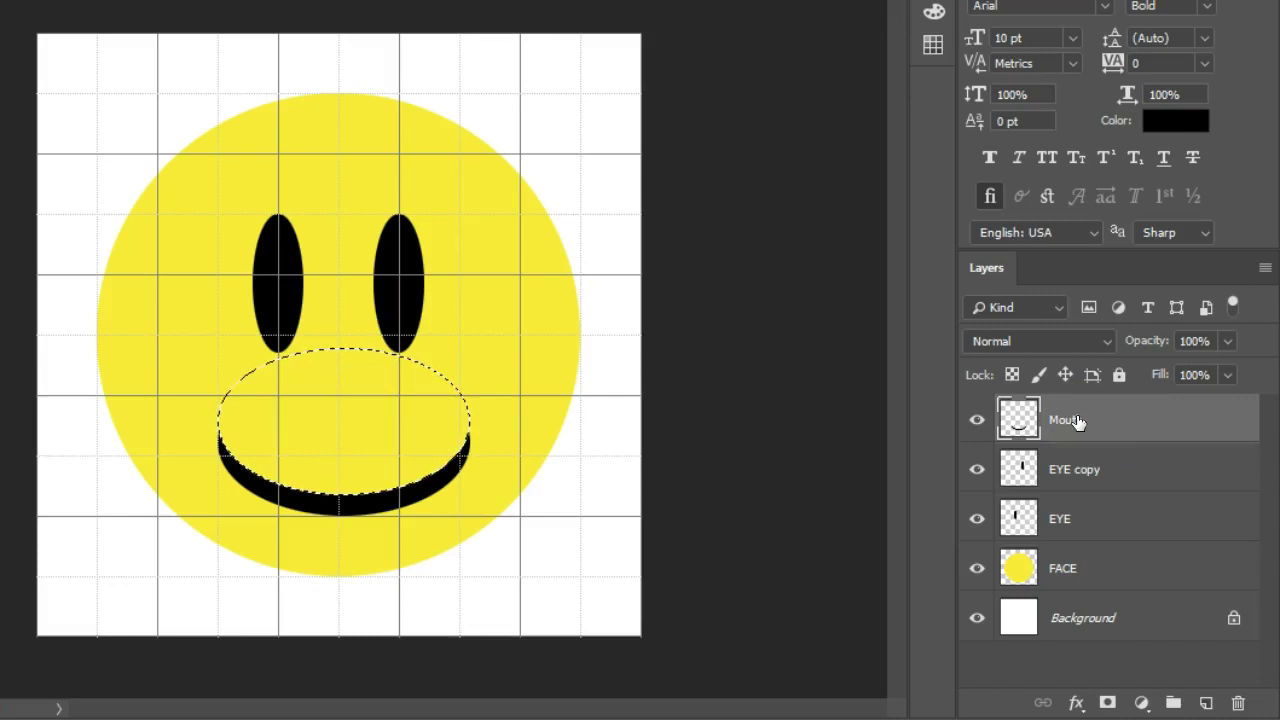
key(ctrl+d)
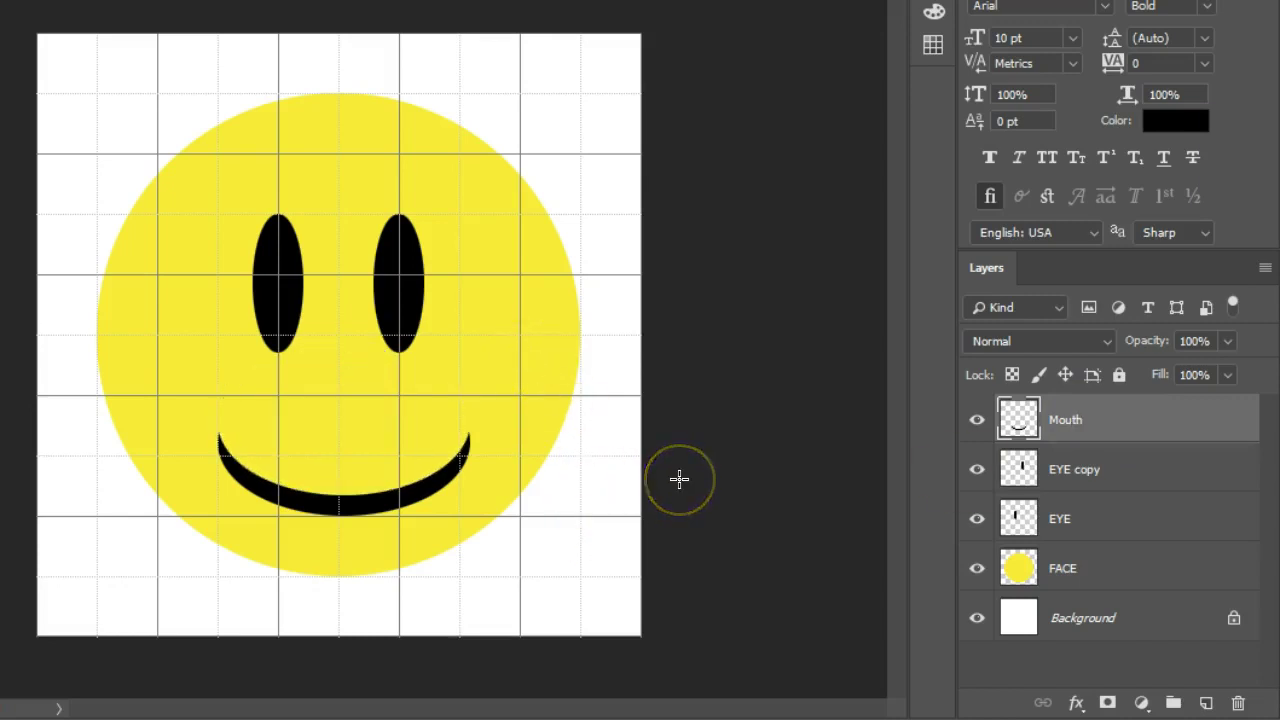